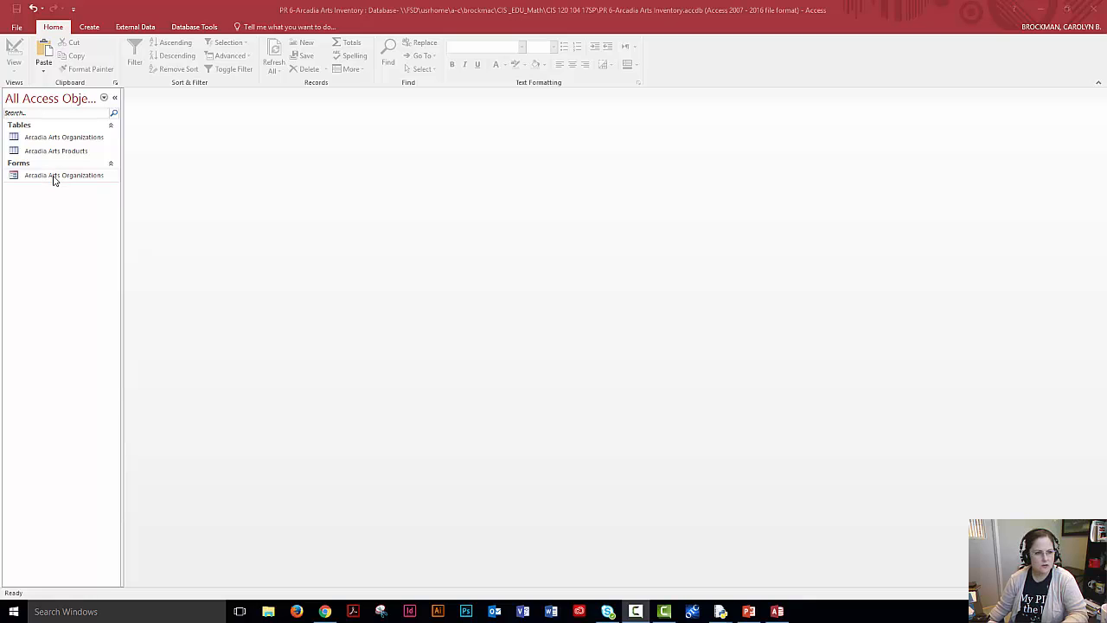
Start a simple select query with the wizard, including all fields from the Arcadia Arts Products table as a detail query.
{"action": "left_click", "coordinate": [92, 28]}
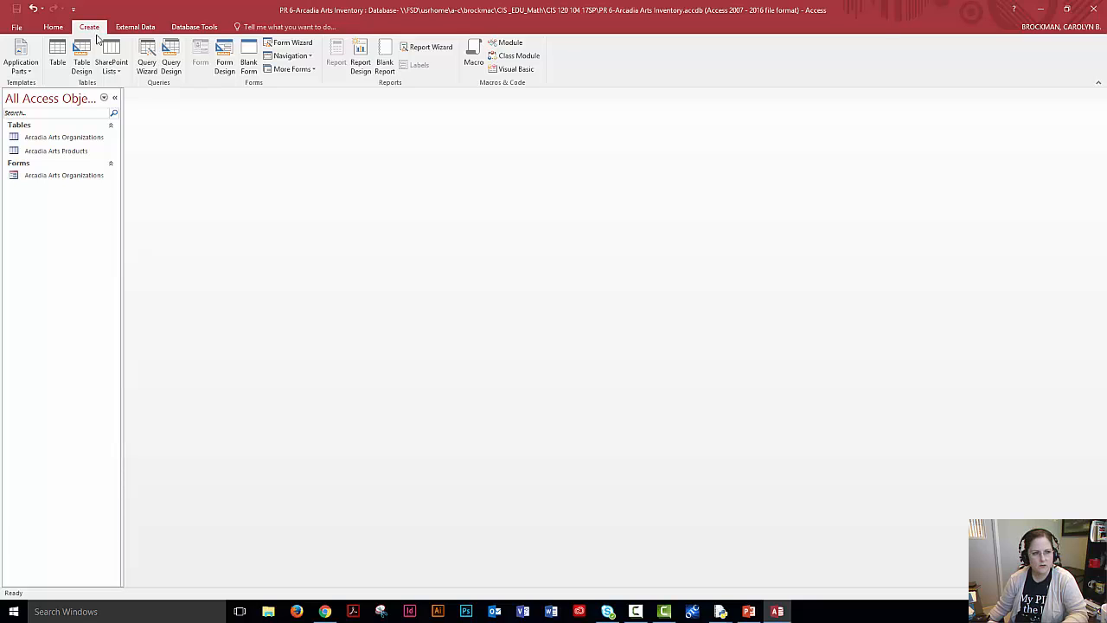
{"action": "left_click", "coordinate": [148, 63]}
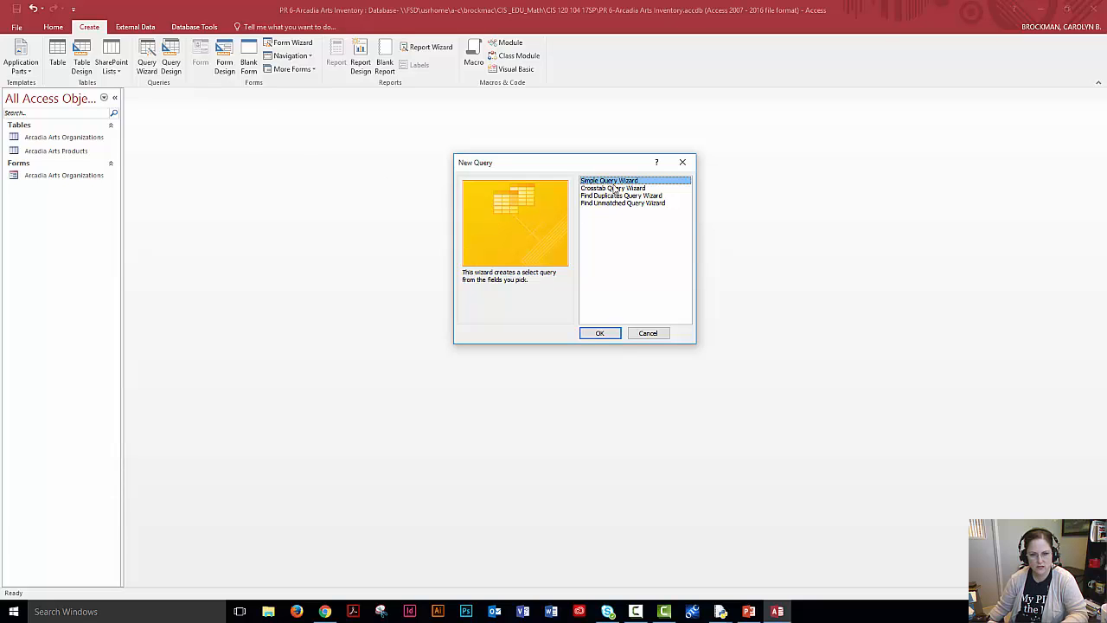
{"action": "left_click", "coordinate": [608, 334]}
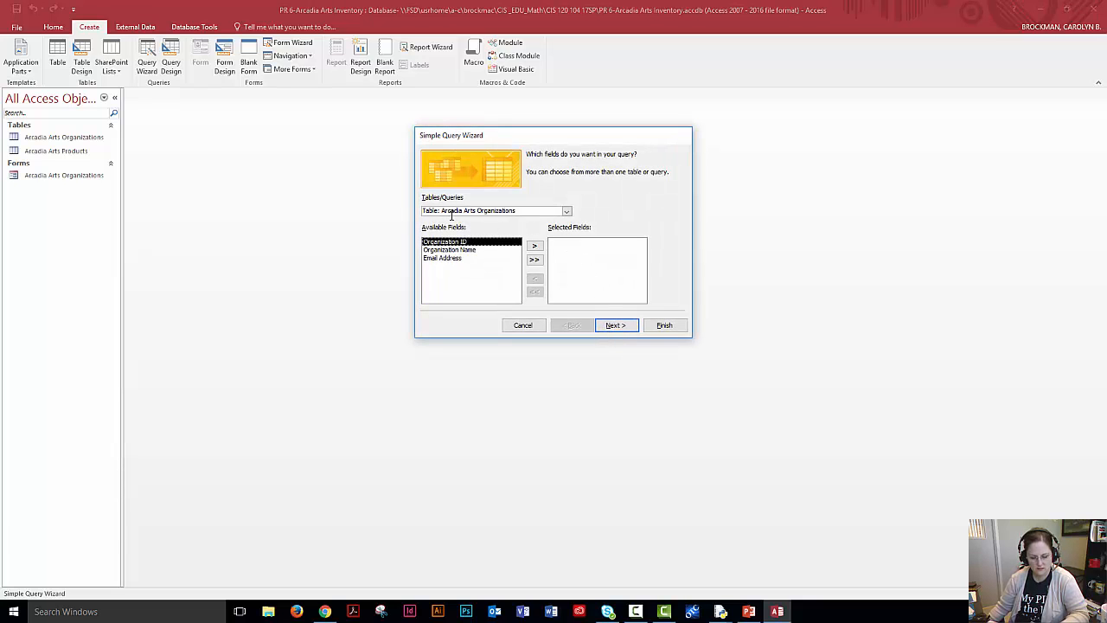
{"action": "left_click", "coordinate": [566, 211]}
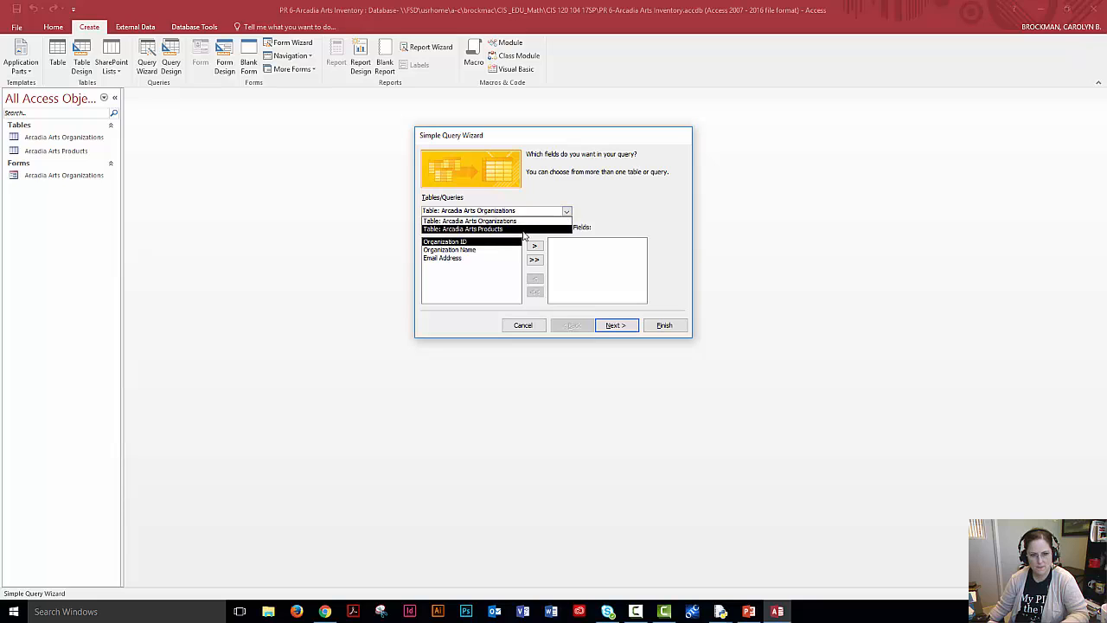
{"action": "left_click", "coordinate": [502, 229]}
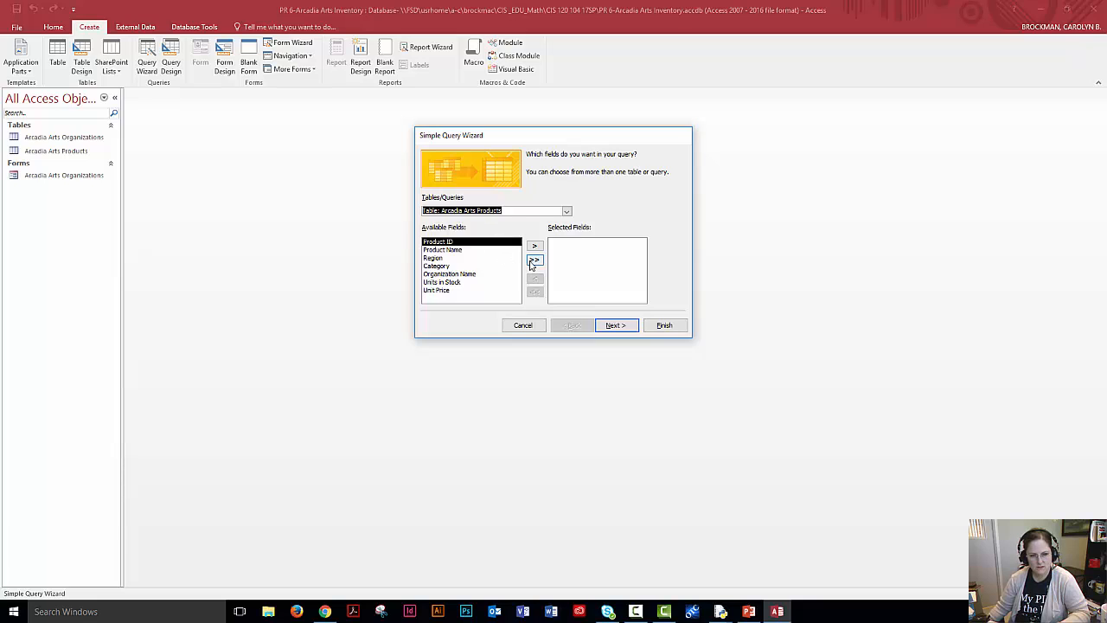
{"action": "left_click", "coordinate": [532, 261]}
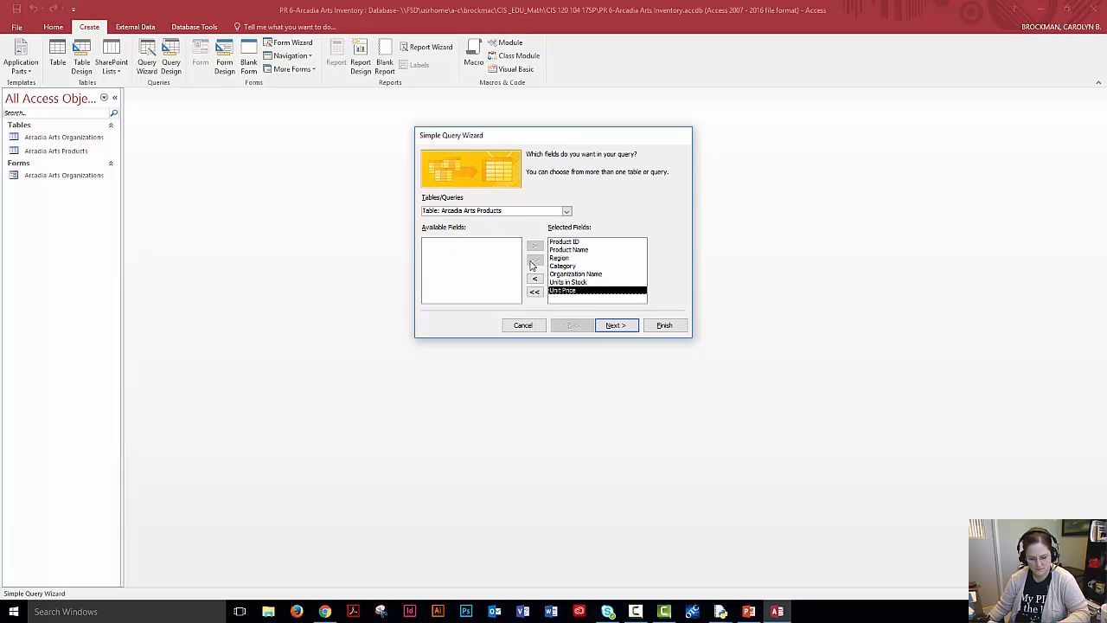
{"action": "left_click", "coordinate": [628, 326]}
{"action": "left_click", "coordinate": [615, 326]}
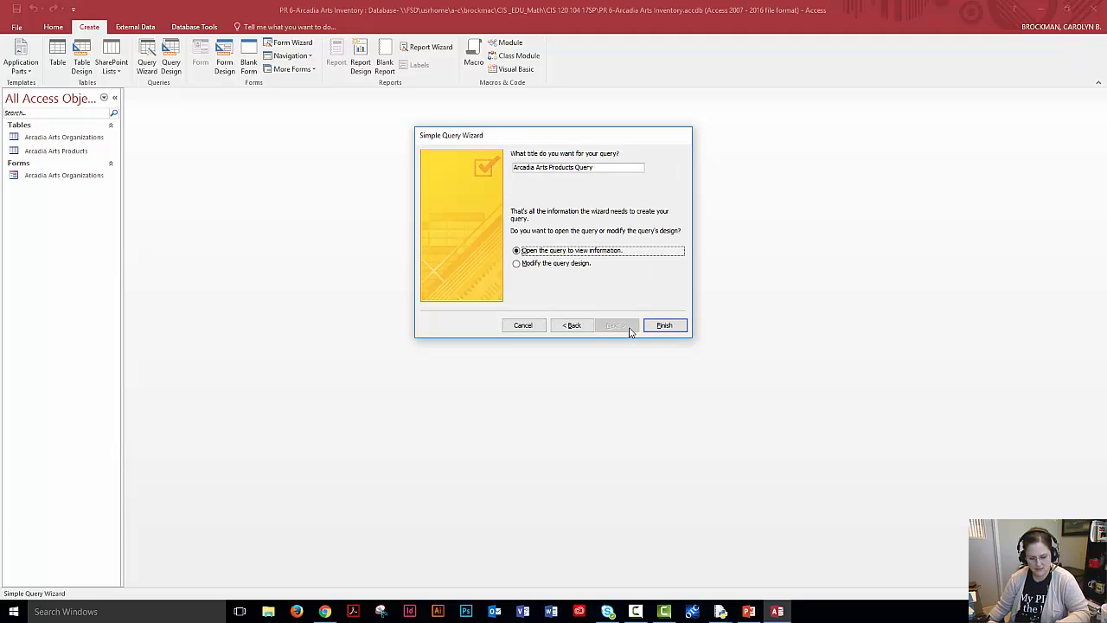
Title the query Africa Household and finish the wizard with the query opened for design modification.
{"action": "double_click", "coordinate": [541, 167]}
{"action": "left_click", "coordinate": [536, 167]}
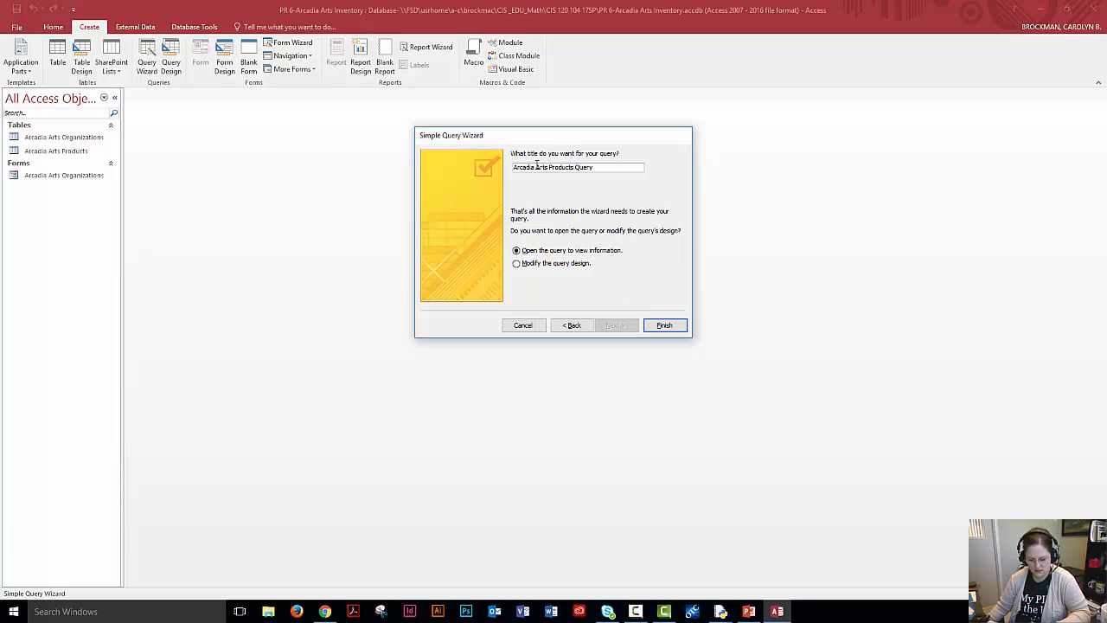
{"action": "left_click_drag", "start_coordinate": [603, 166], "coordinate": [515, 168]}
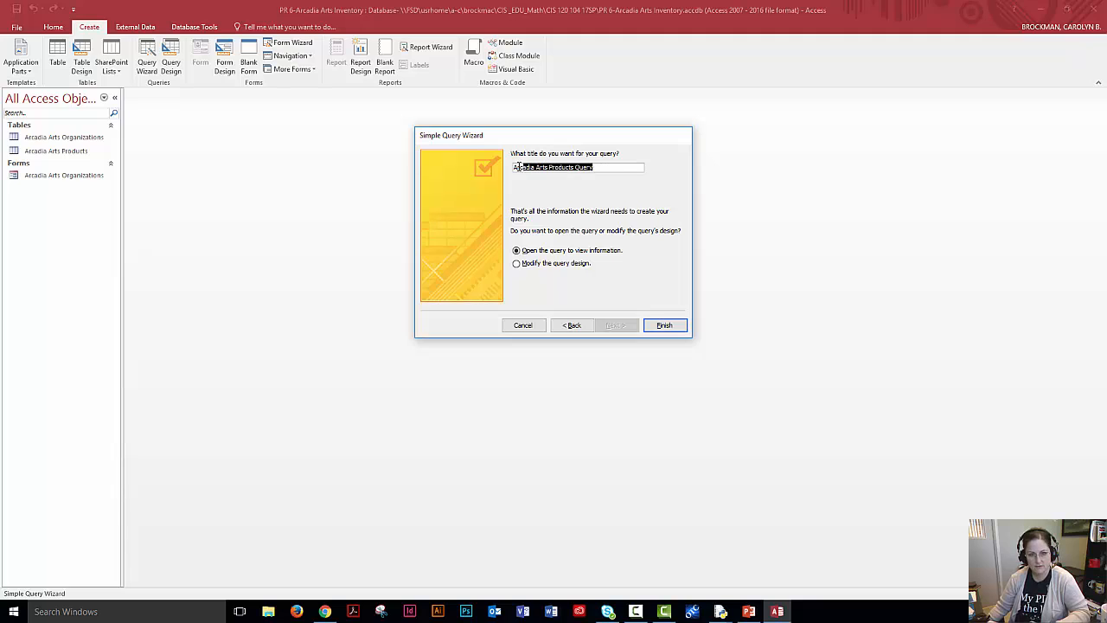
{"action": "type", "text": "A"}
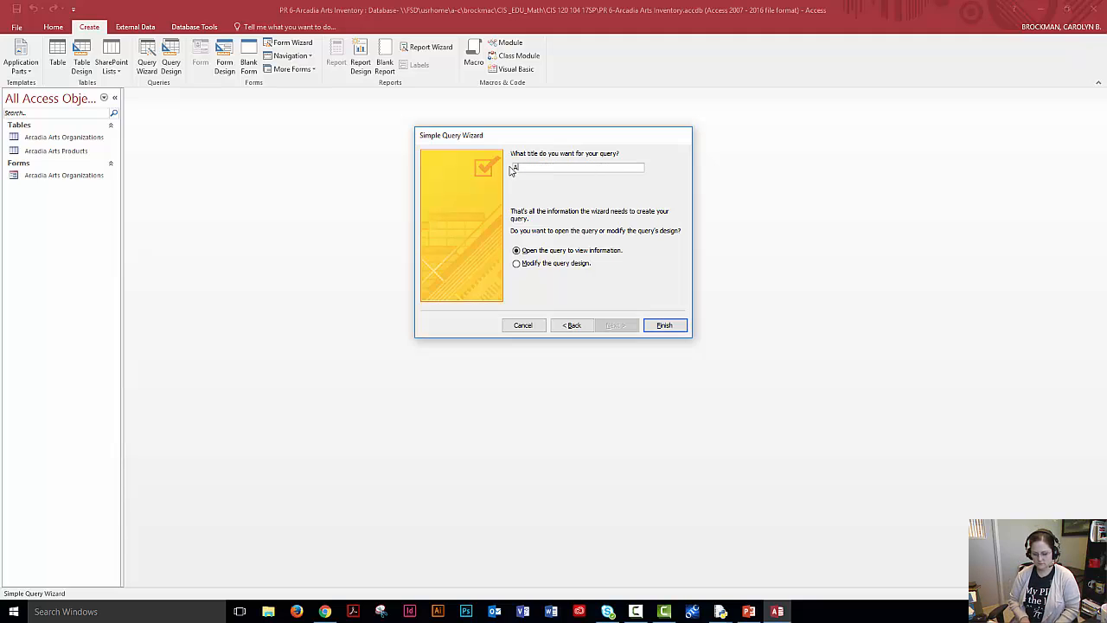
{"action": "type", "text": "frica Househ"}
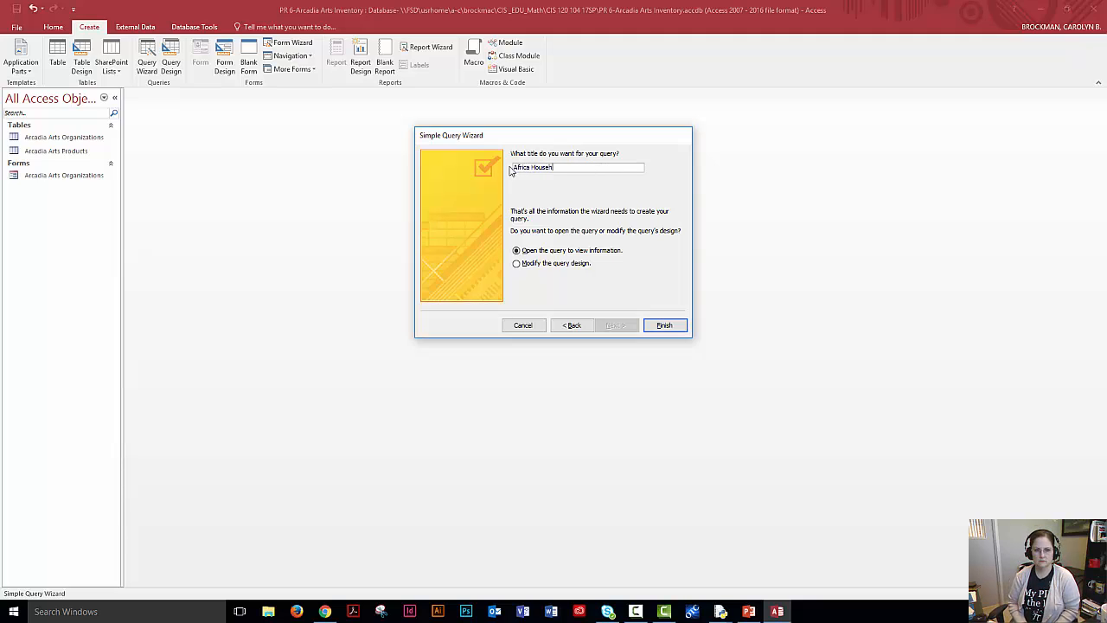
{"action": "type", "text": "old"}
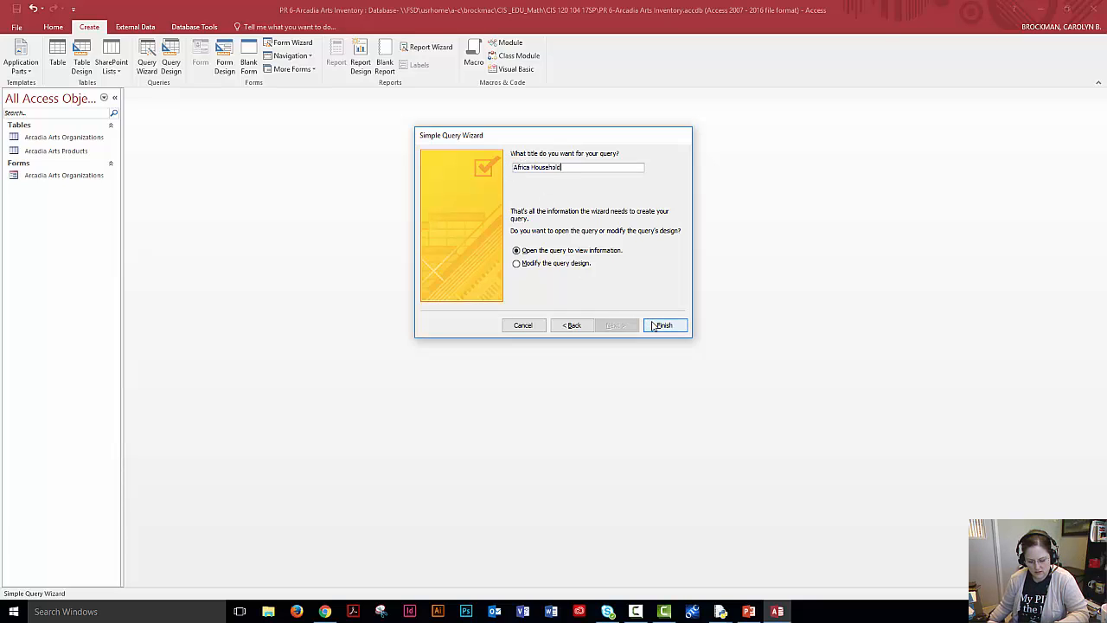
{"action": "left_click", "coordinate": [566, 269]}
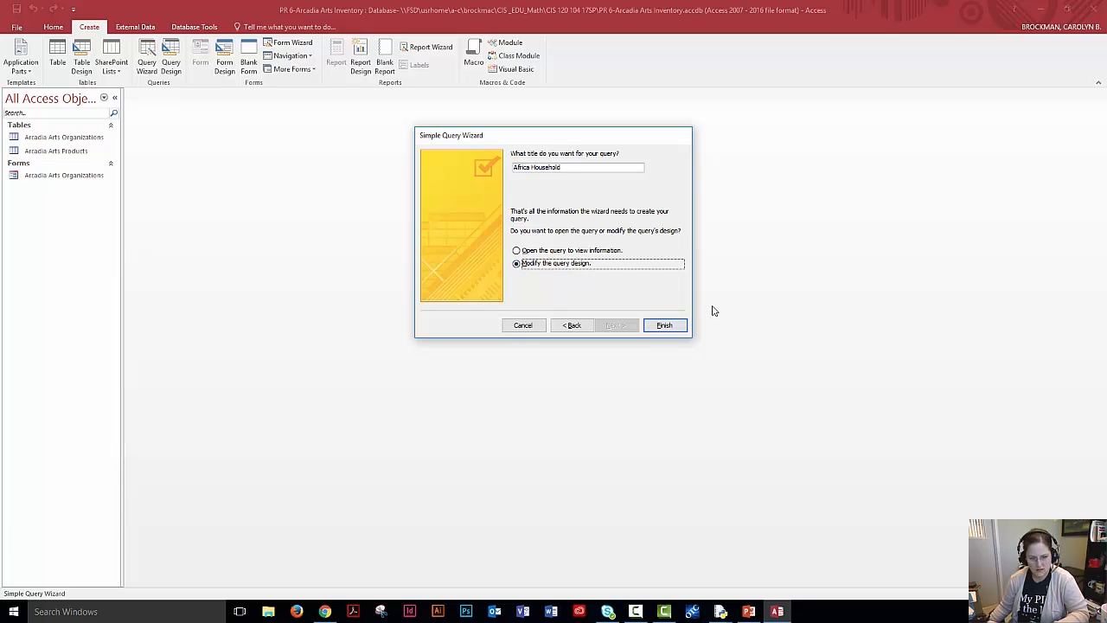
{"action": "left_click", "coordinate": [673, 326]}
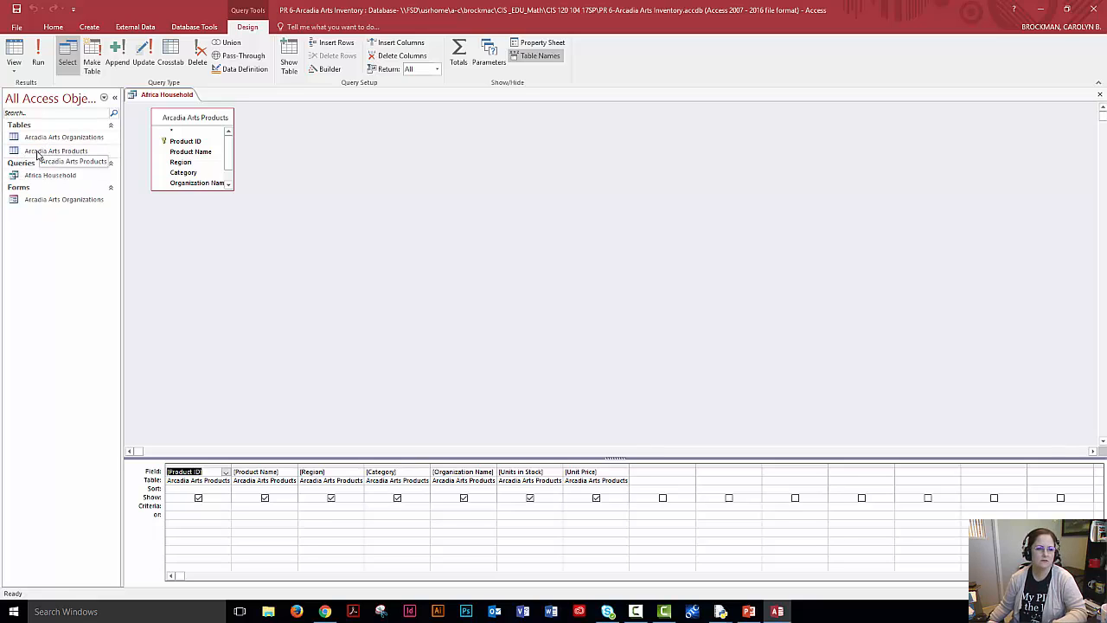
Display the Africa Household query's records in Datasheet view.
{"action": "left_click", "coordinate": [37, 155]}
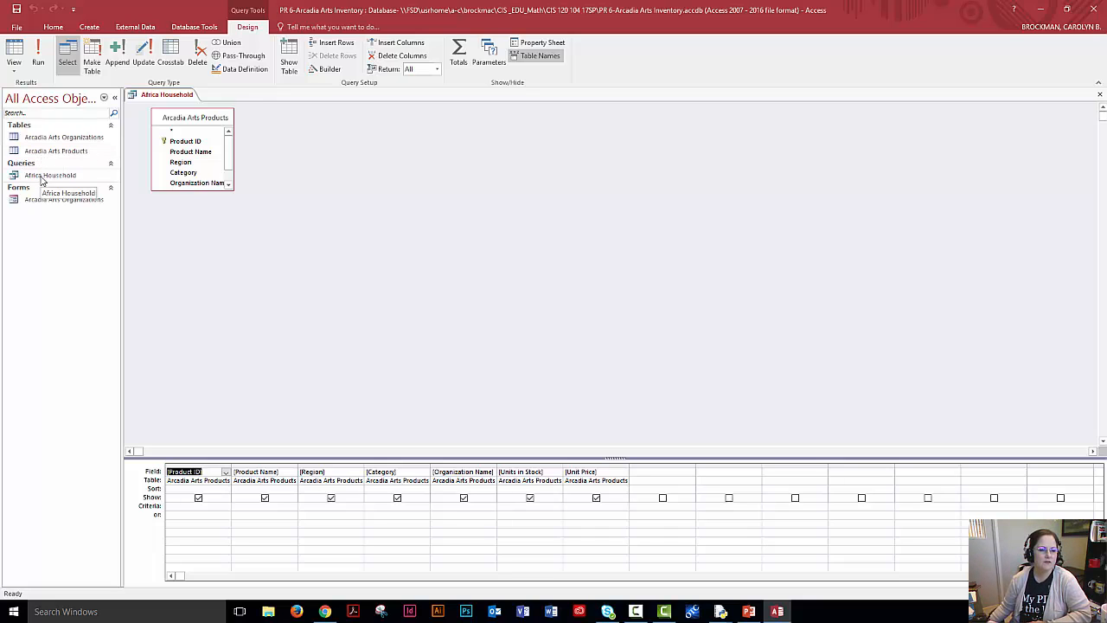
{"action": "left_click", "coordinate": [40, 177]}
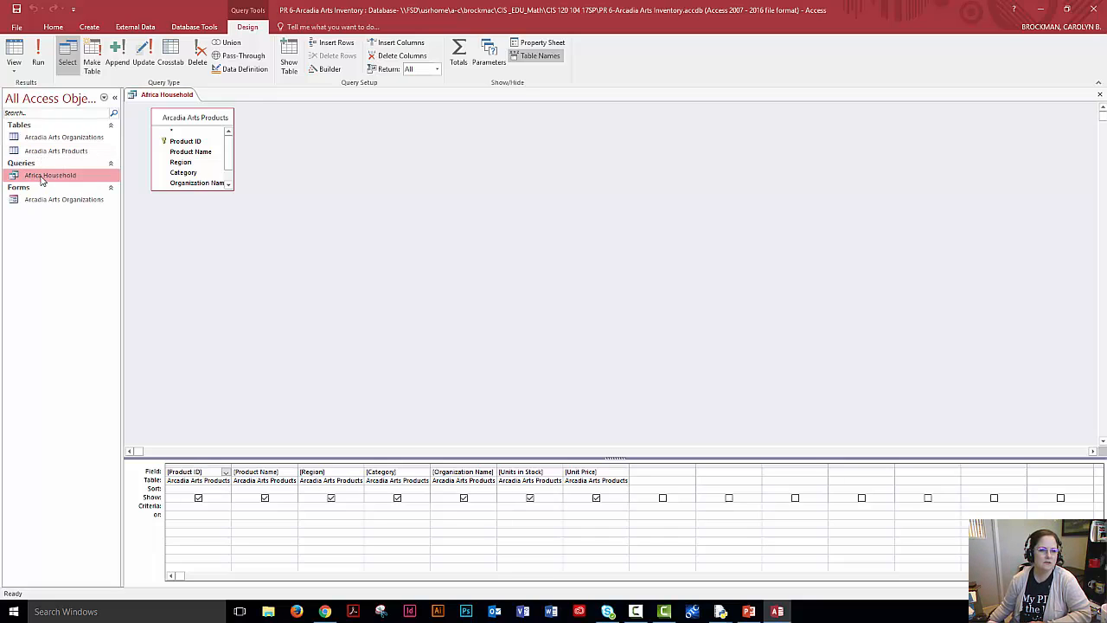
{"action": "left_click", "coordinate": [14, 66]}
{"action": "left_click", "coordinate": [47, 89]}
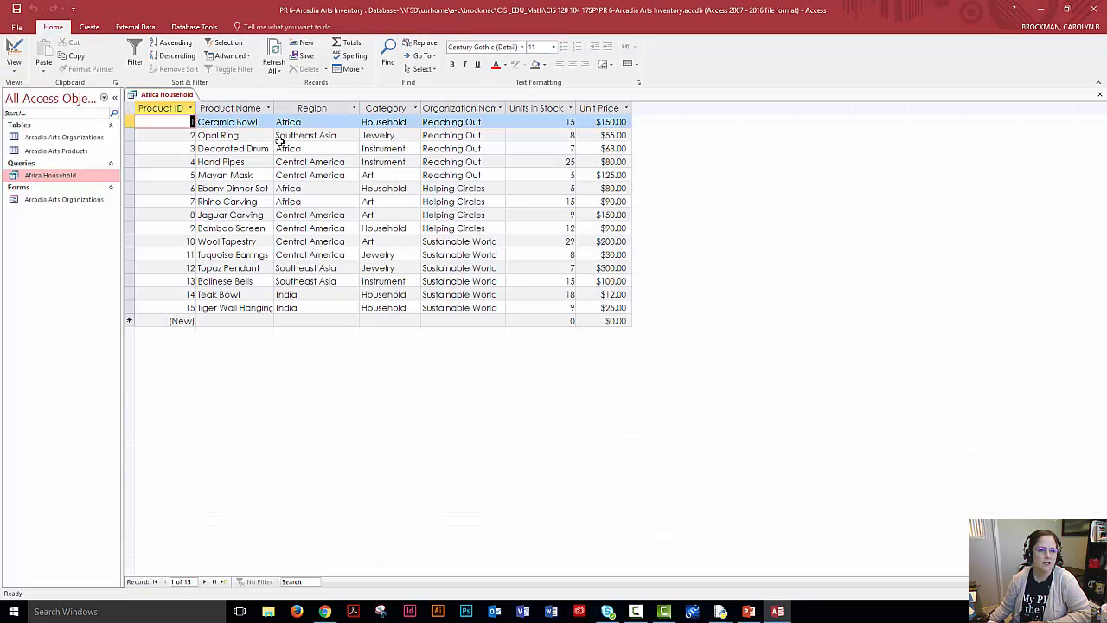
Open the Arcadia Arts Products table, compare its records with the Africa Household query's, and close the table.
{"action": "left_click", "coordinate": [66, 152]}
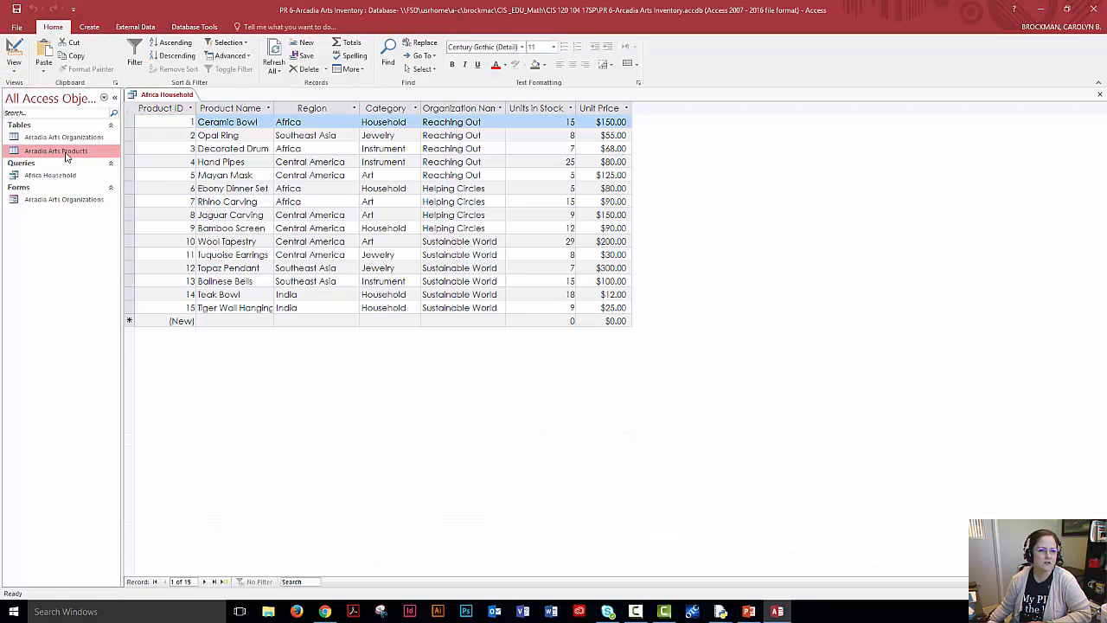
{"action": "double_click", "coordinate": [66, 152]}
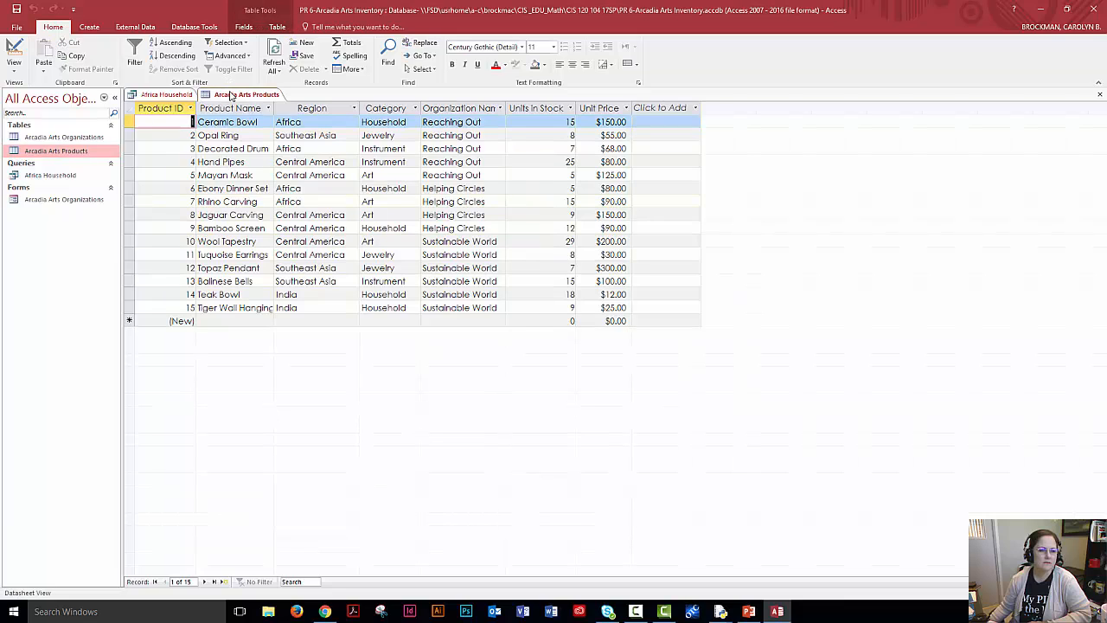
{"action": "left_click", "coordinate": [164, 94]}
{"action": "left_click", "coordinate": [227, 94]}
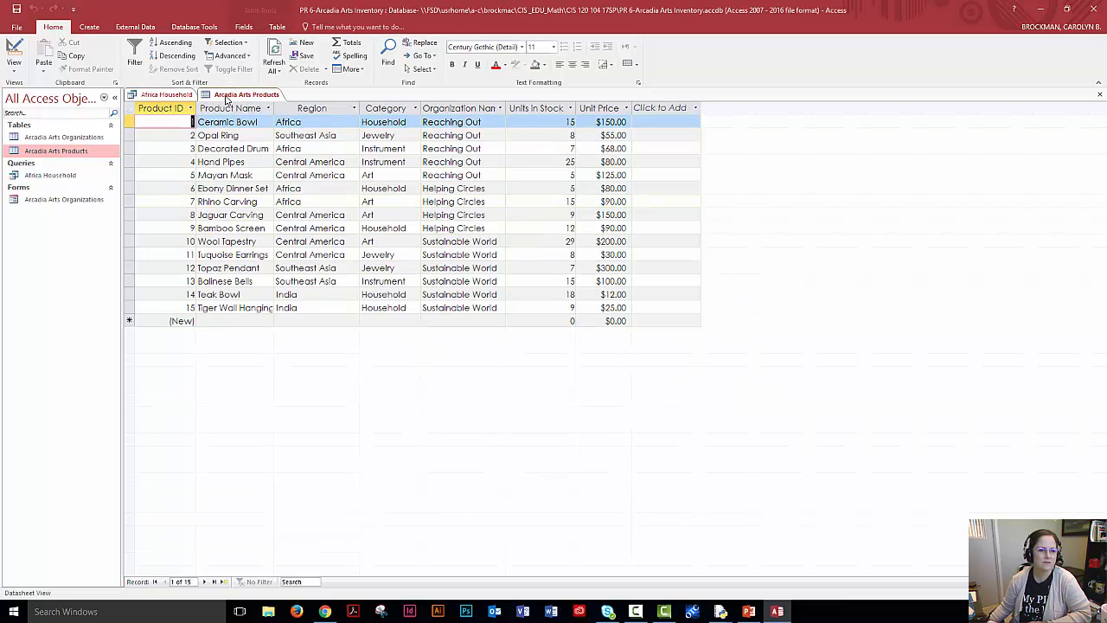
{"action": "left_click", "coordinate": [162, 97]}
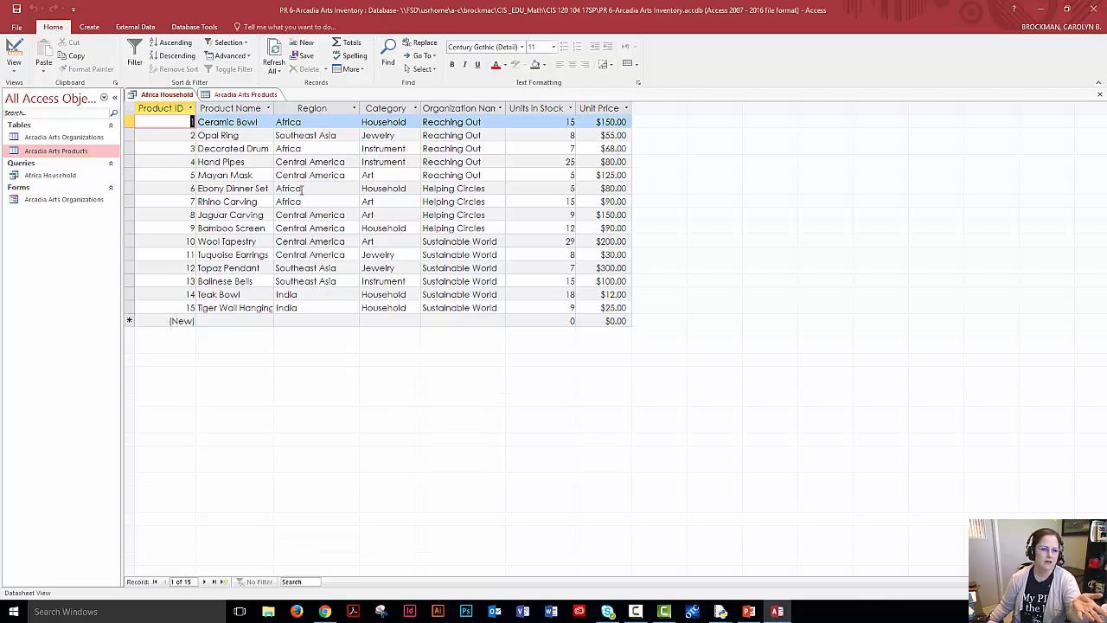
{"action": "left_click", "coordinate": [39, 175]}
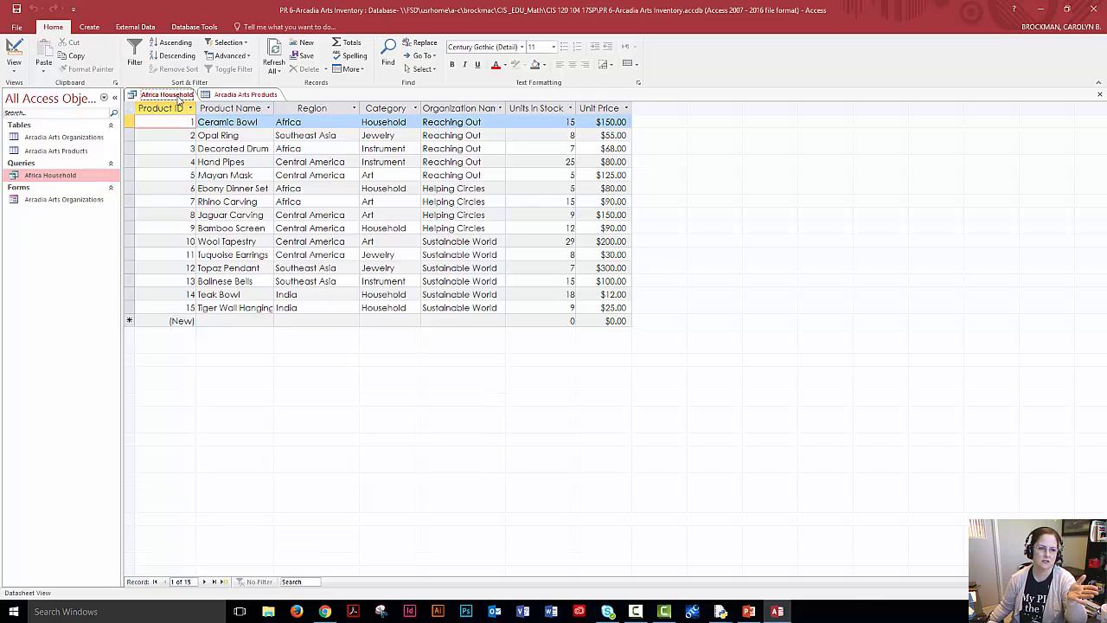
{"action": "left_click", "coordinate": [229, 94]}
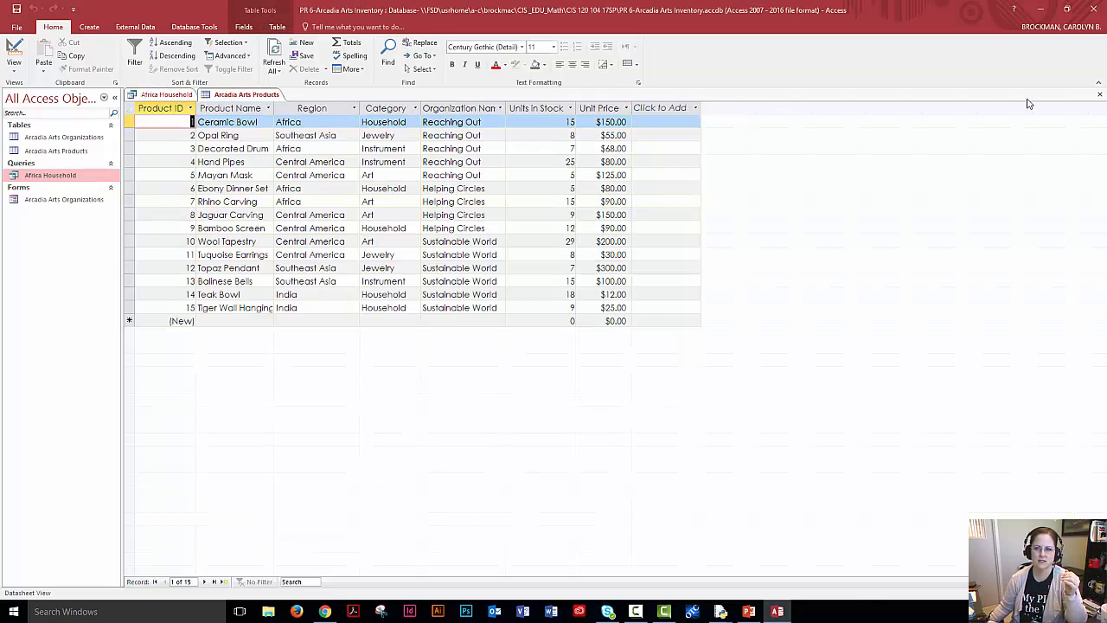
{"action": "left_click", "coordinate": [1099, 94]}
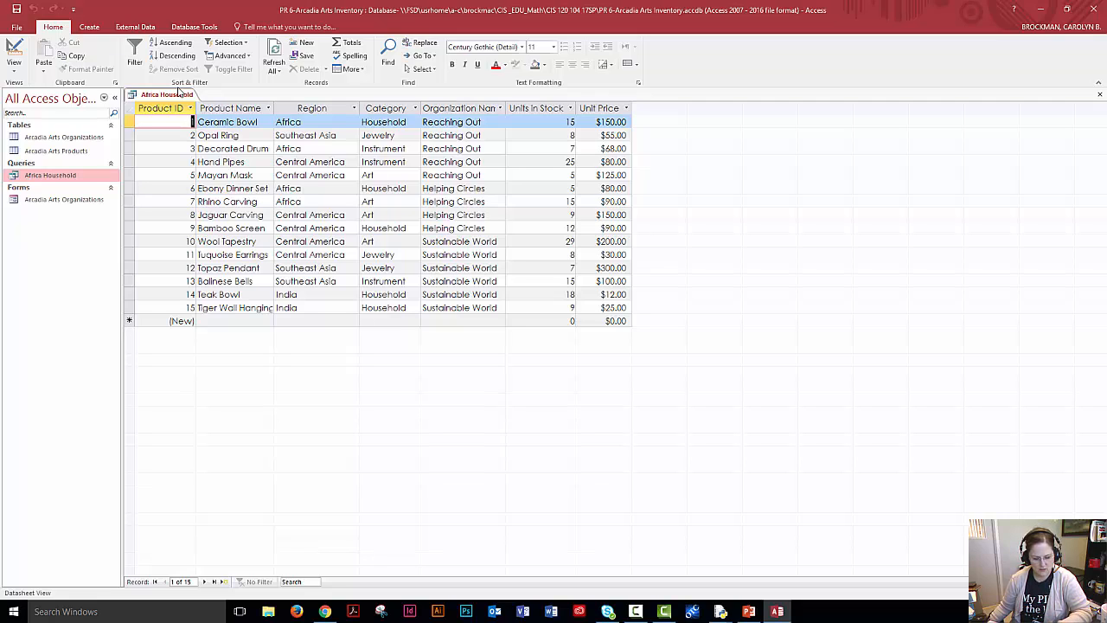
In the Africa Household query's design, set the Region criterion to Africa and run the query.
{"action": "left_click", "coordinate": [13, 56]}
{"action": "left_click", "coordinate": [45, 140]}
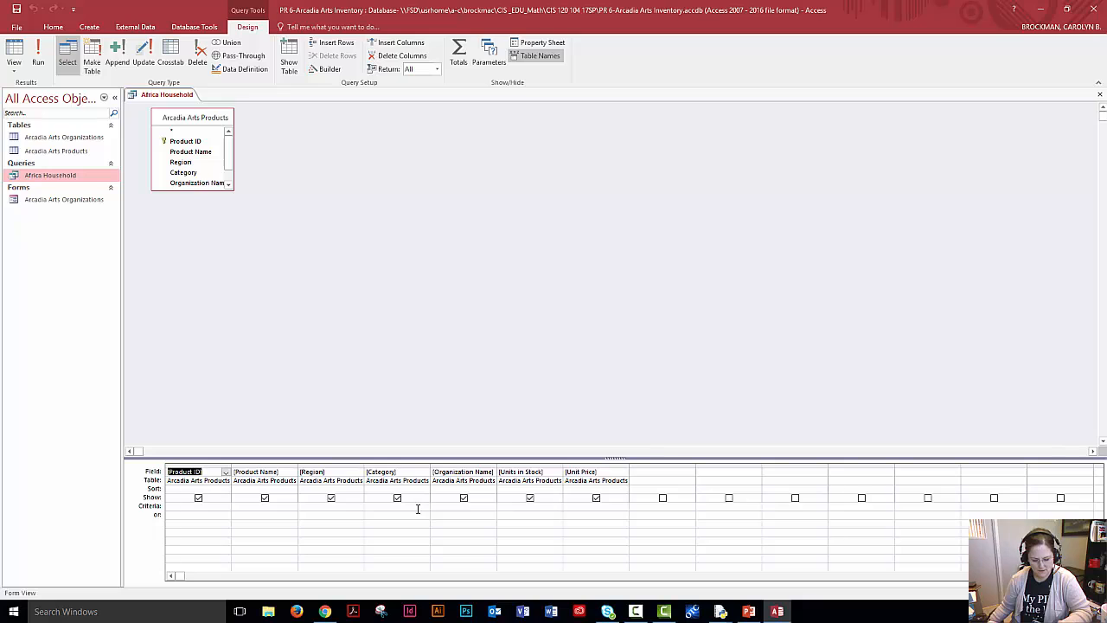
{"action": "left_click", "coordinate": [320, 471]}
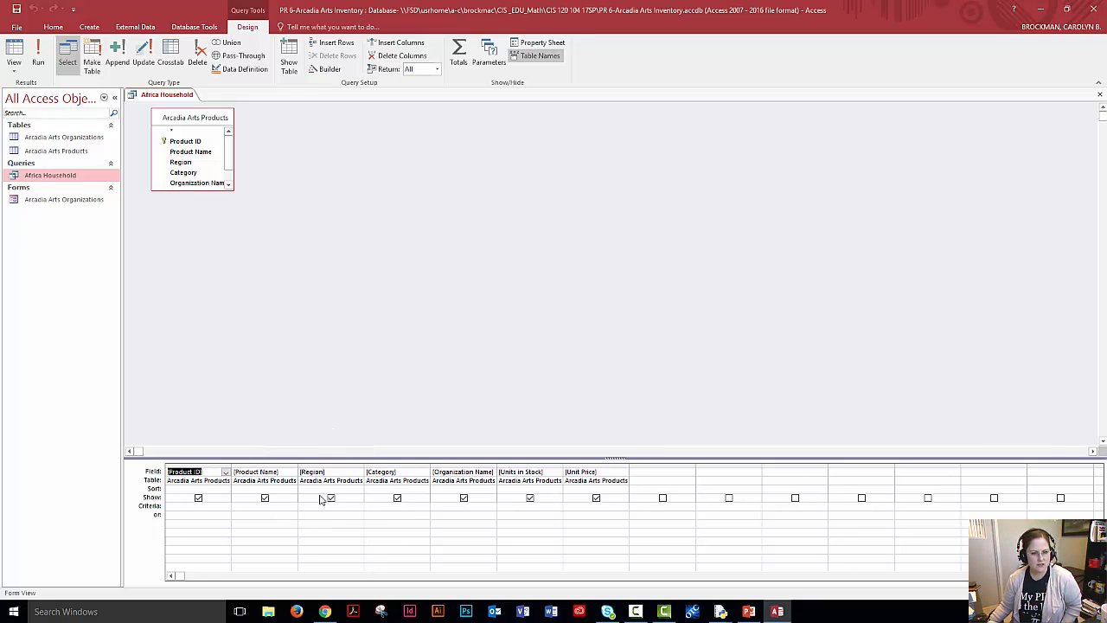
{"action": "left_click", "coordinate": [319, 506]}
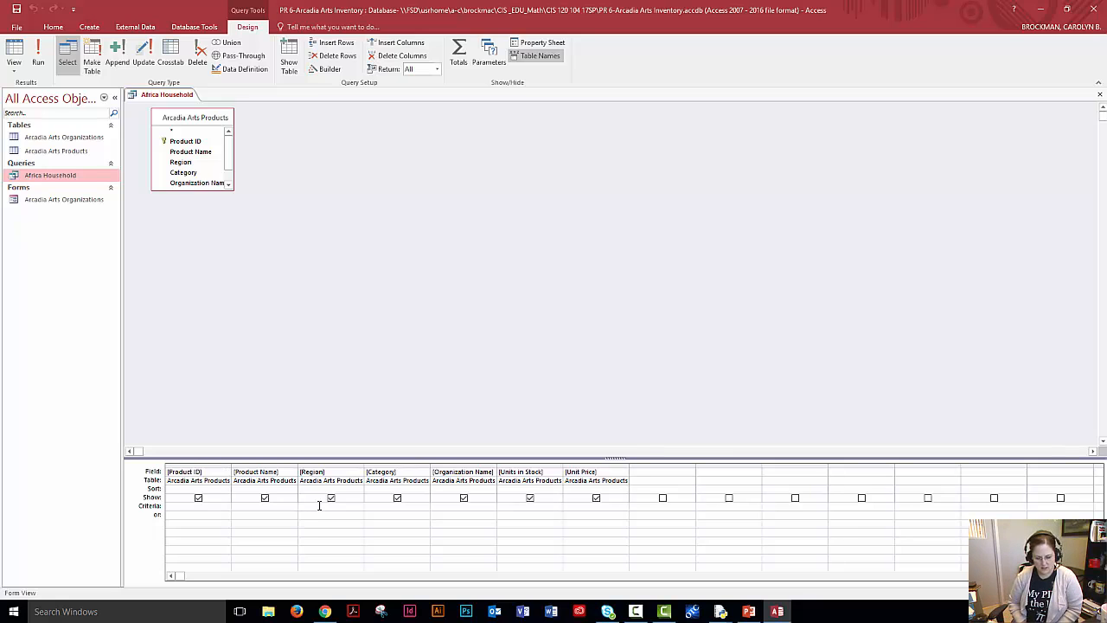
{"action": "type", "text": "Africa"}
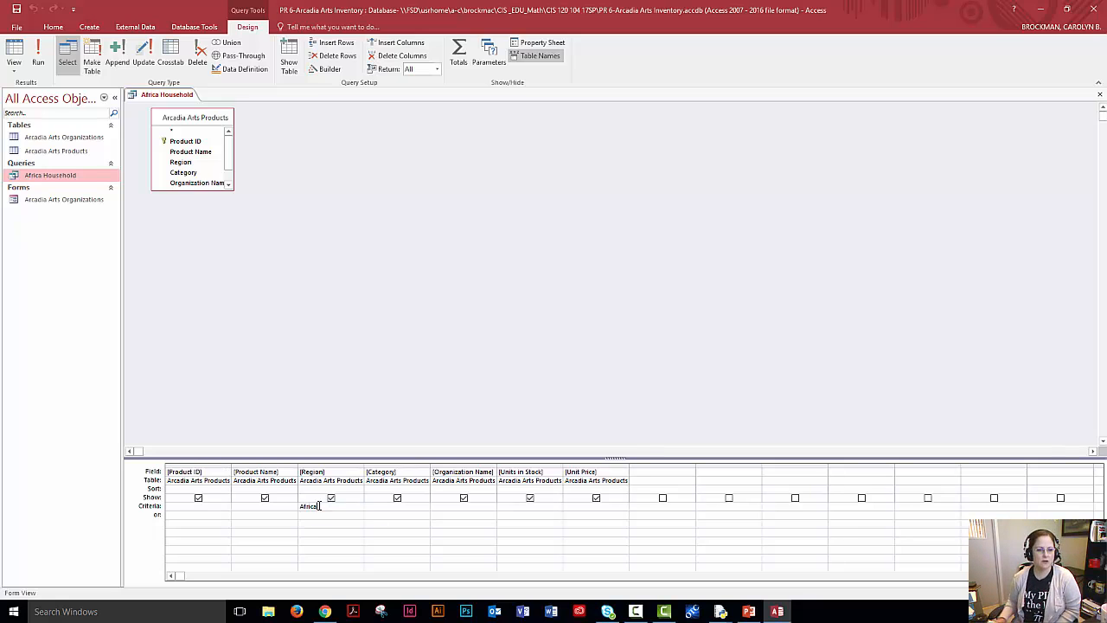
{"action": "left_click", "coordinate": [38, 55]}
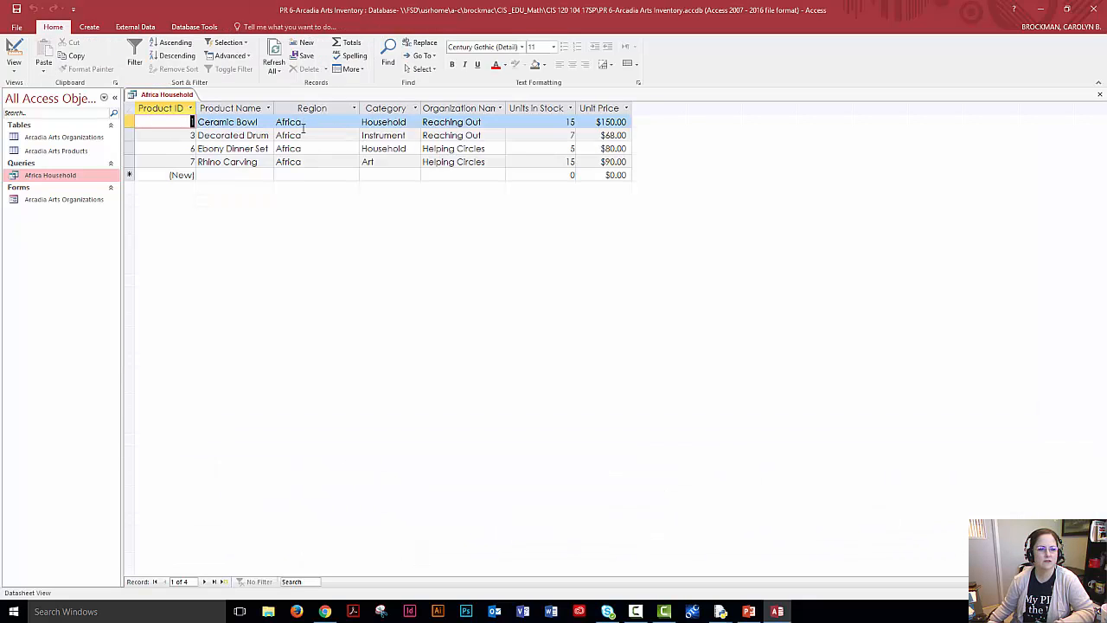
Recheck the Africa Household query's design and filtered records against the Arcadia Arts Products table.
{"action": "left_click", "coordinate": [14, 48]}
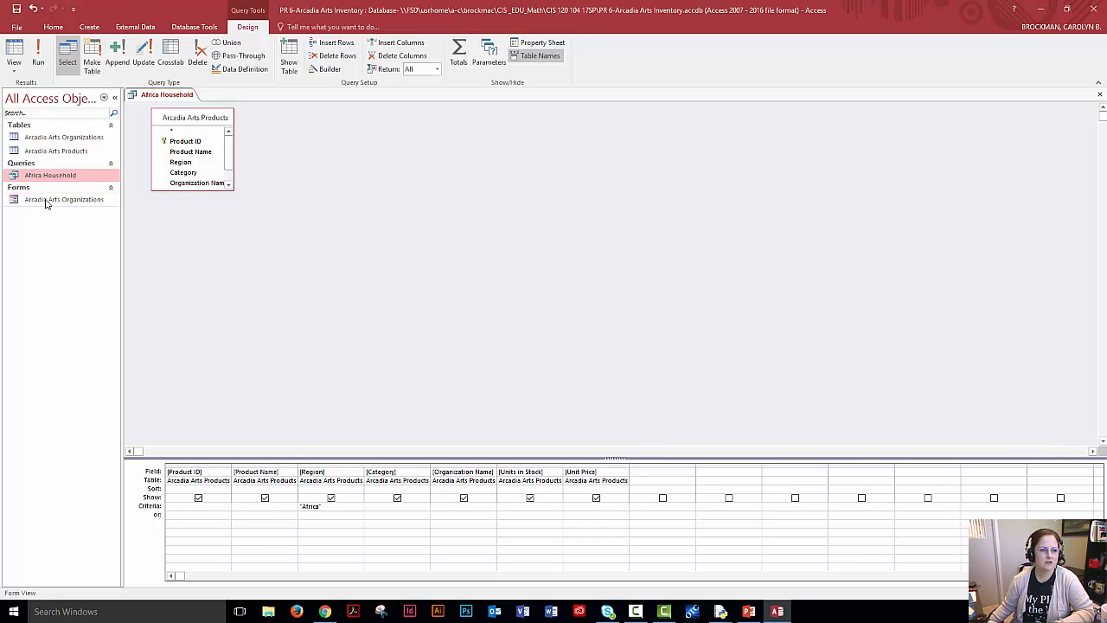
{"action": "left_click", "coordinate": [38, 55]}
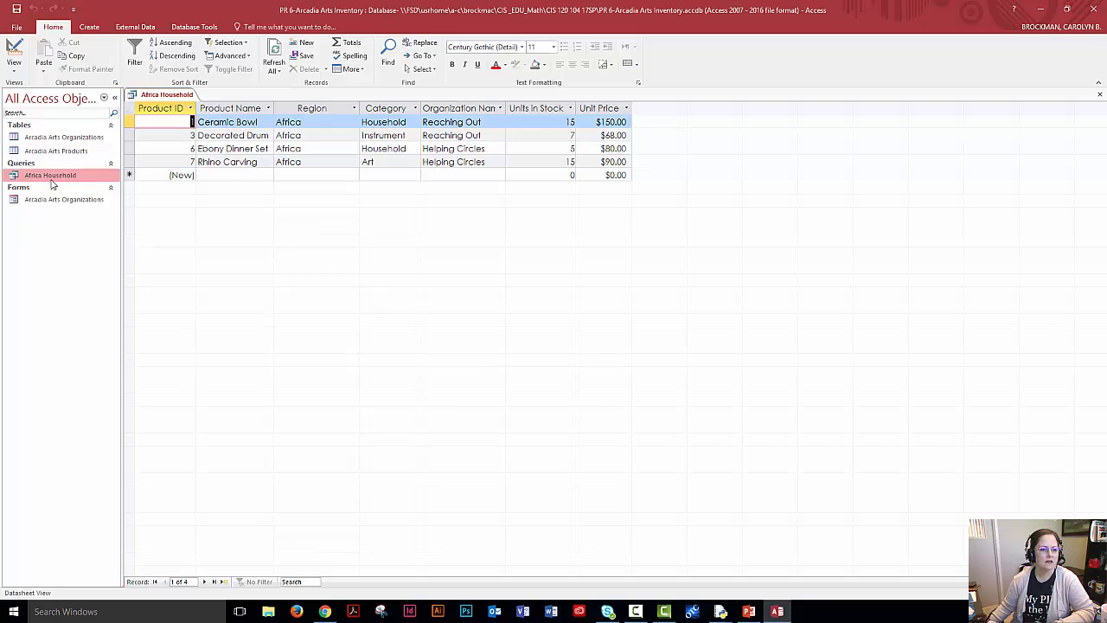
{"action": "left_click", "coordinate": [50, 178]}
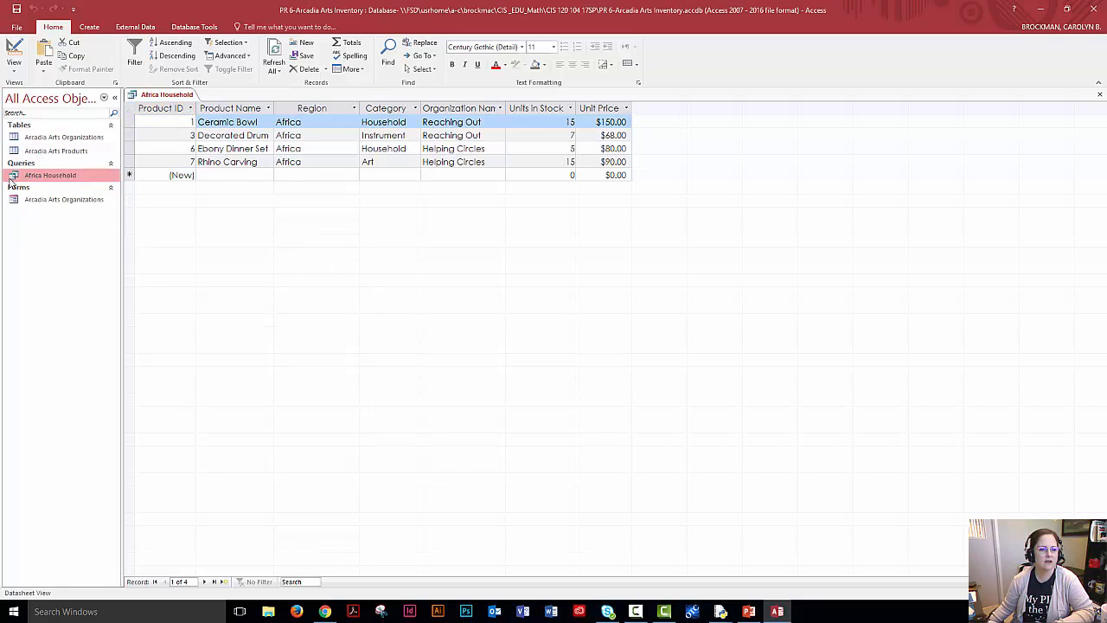
{"action": "left_click", "coordinate": [32, 153]}
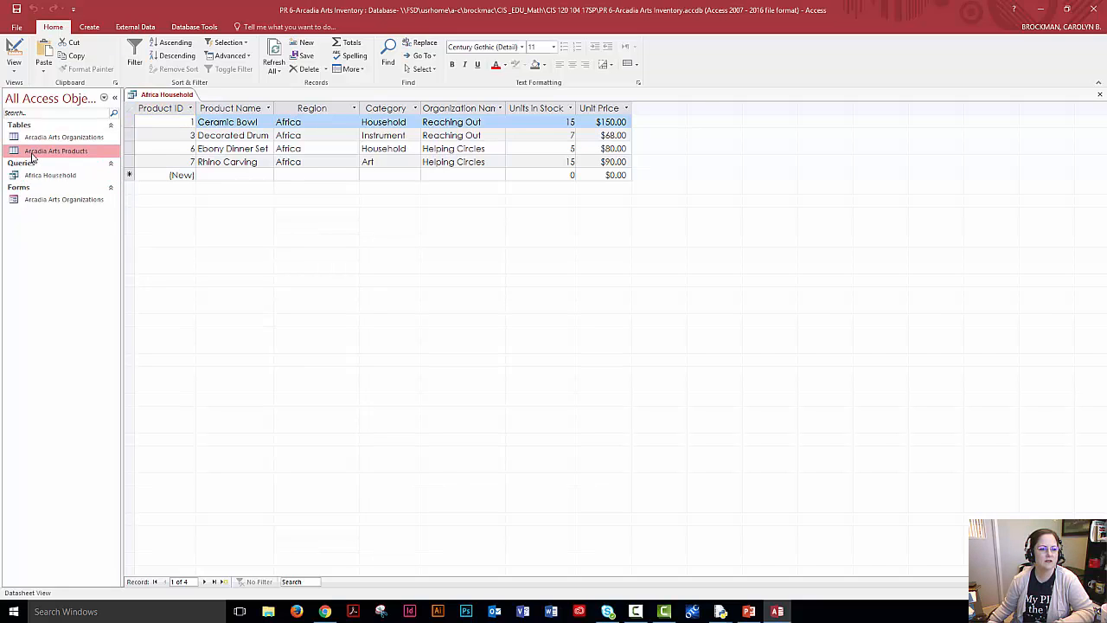
{"action": "double_click", "coordinate": [32, 153]}
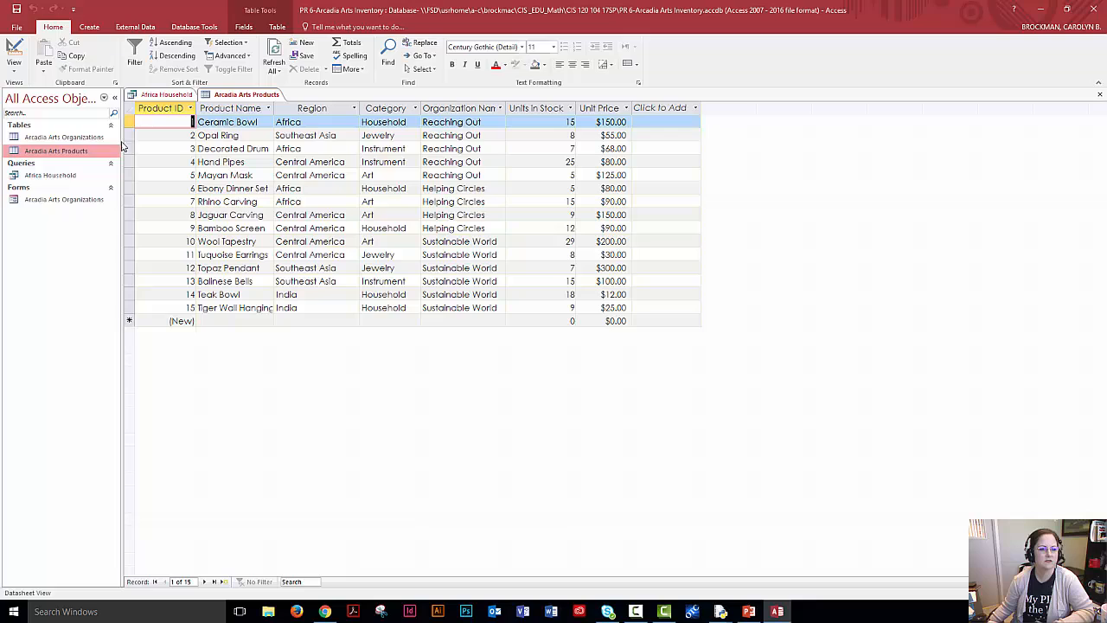
{"action": "left_click", "coordinate": [258, 95]}
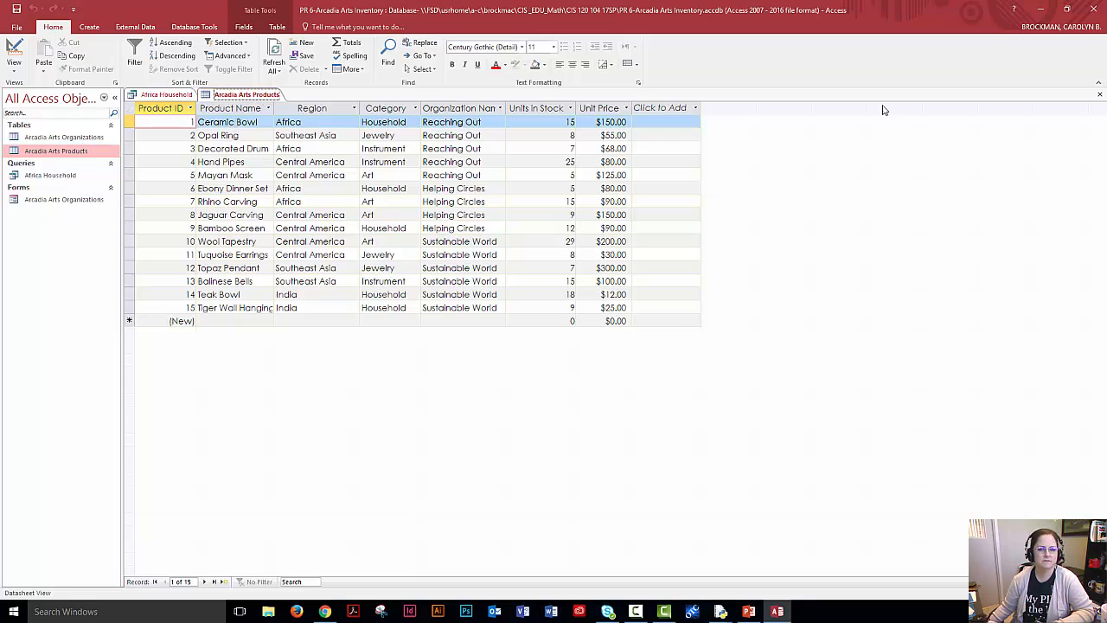
Set the Africa Household query's Category criterion to Household, run the query, and close it with its design changes saved.
{"action": "left_click", "coordinate": [1099, 97]}
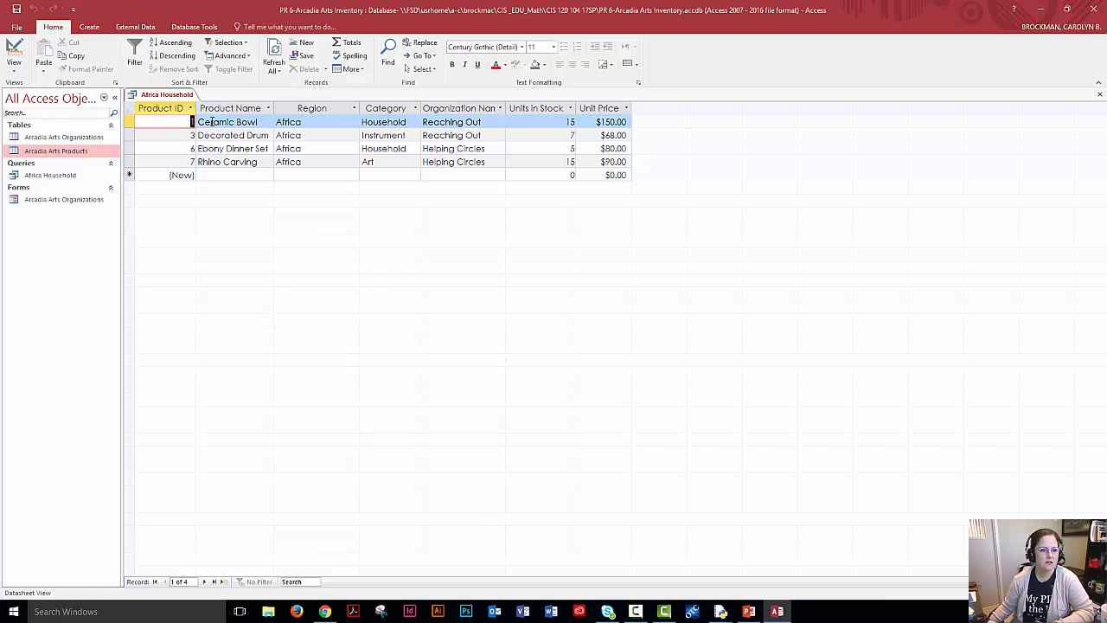
{"action": "left_click", "coordinate": [12, 48]}
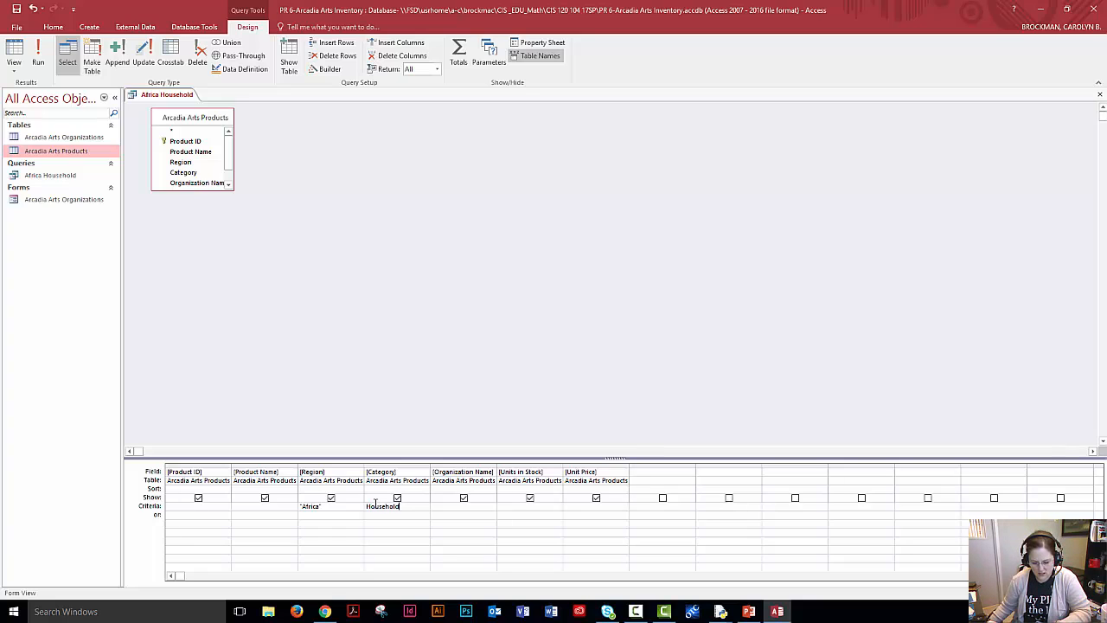
{"action": "left_click", "coordinate": [44, 50]}
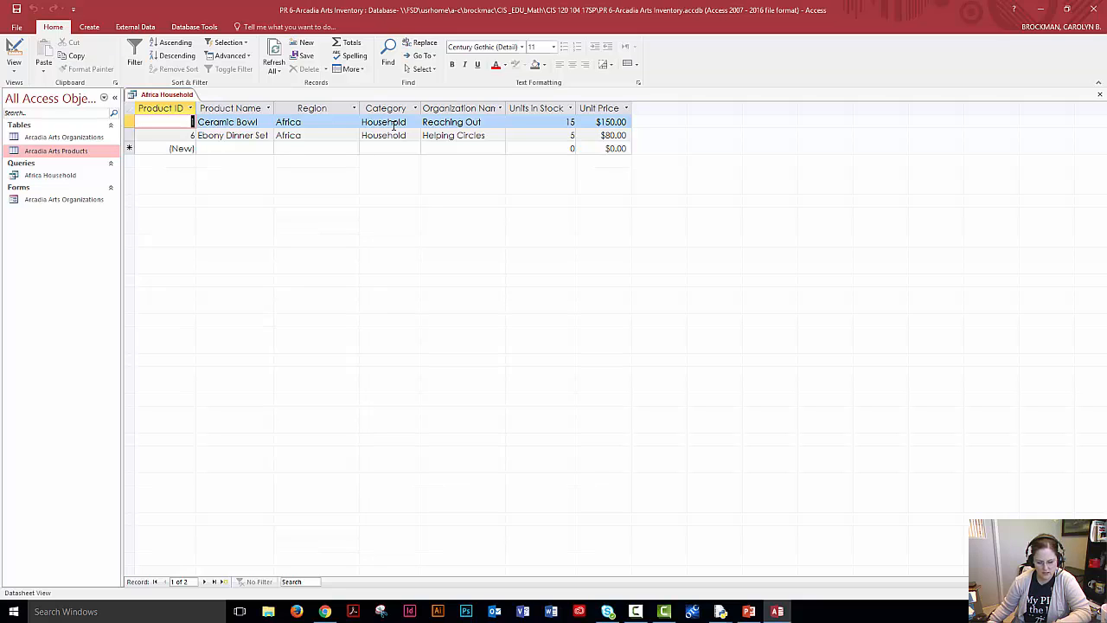
{"action": "left_click", "coordinate": [1100, 95]}
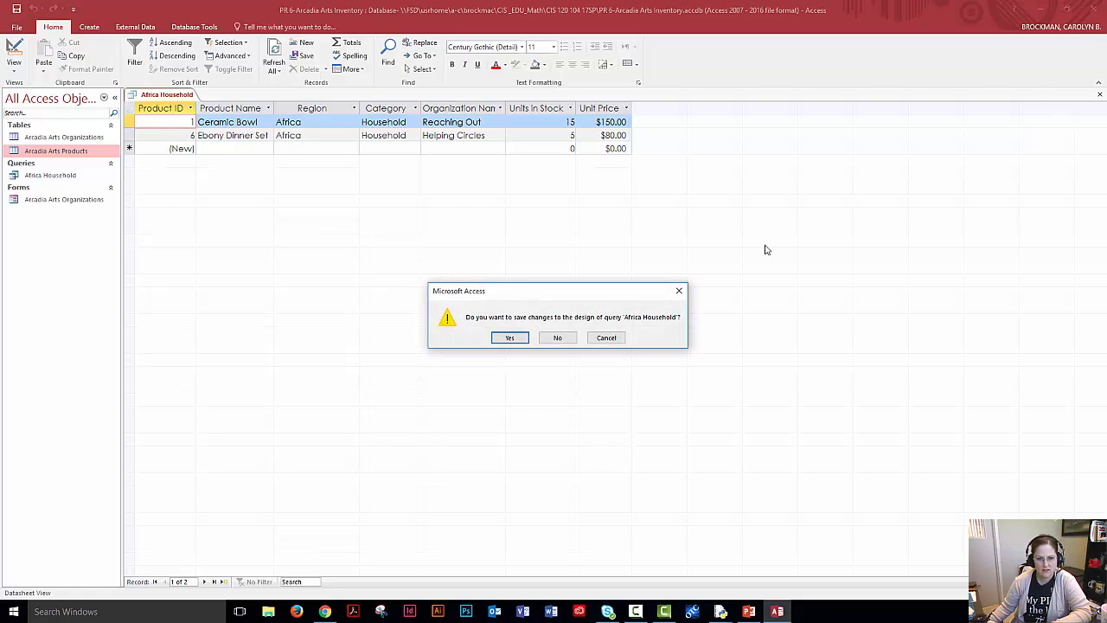
{"action": "left_click", "coordinate": [509, 339]}
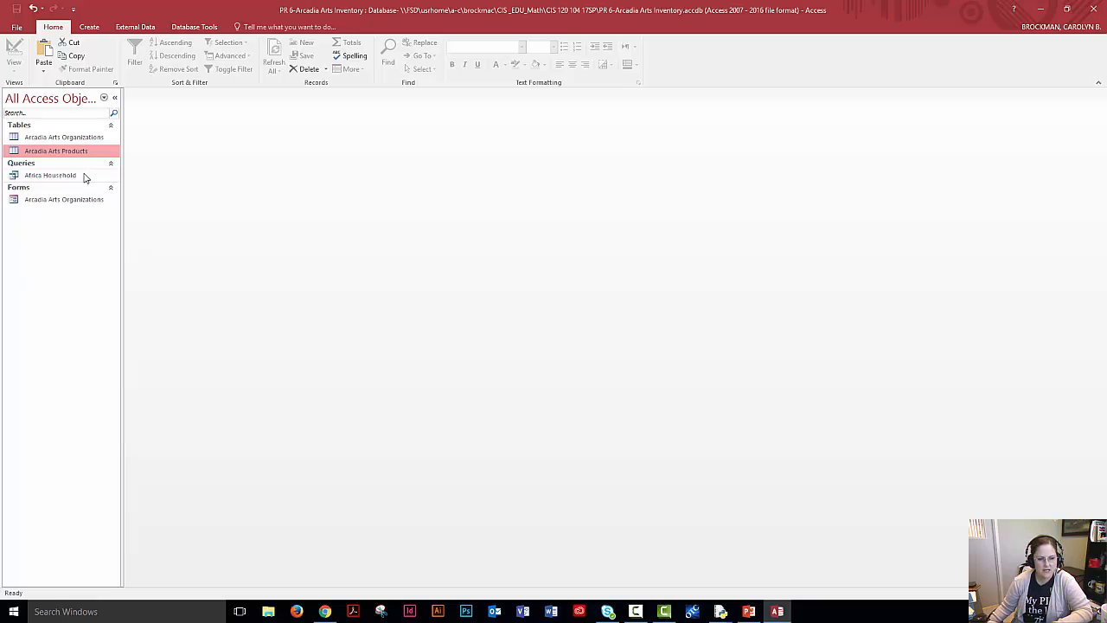
Set up a detail query with the Simple Query Wizard, including all fields from the Arcadia Arts Products table.
{"action": "left_click", "coordinate": [90, 28]}
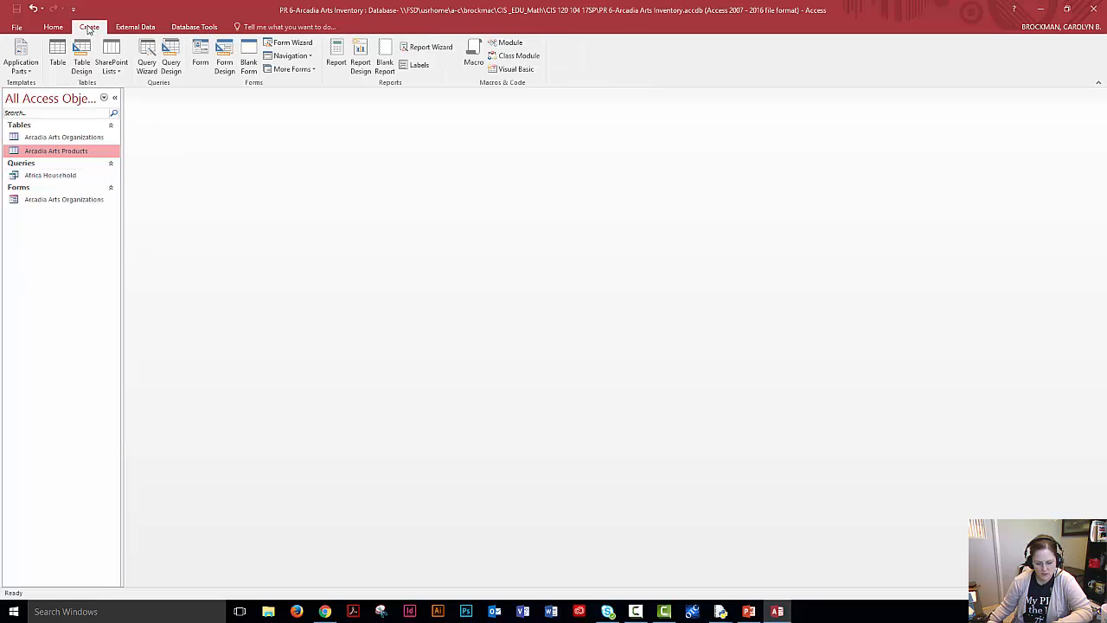
{"action": "left_click", "coordinate": [151, 62]}
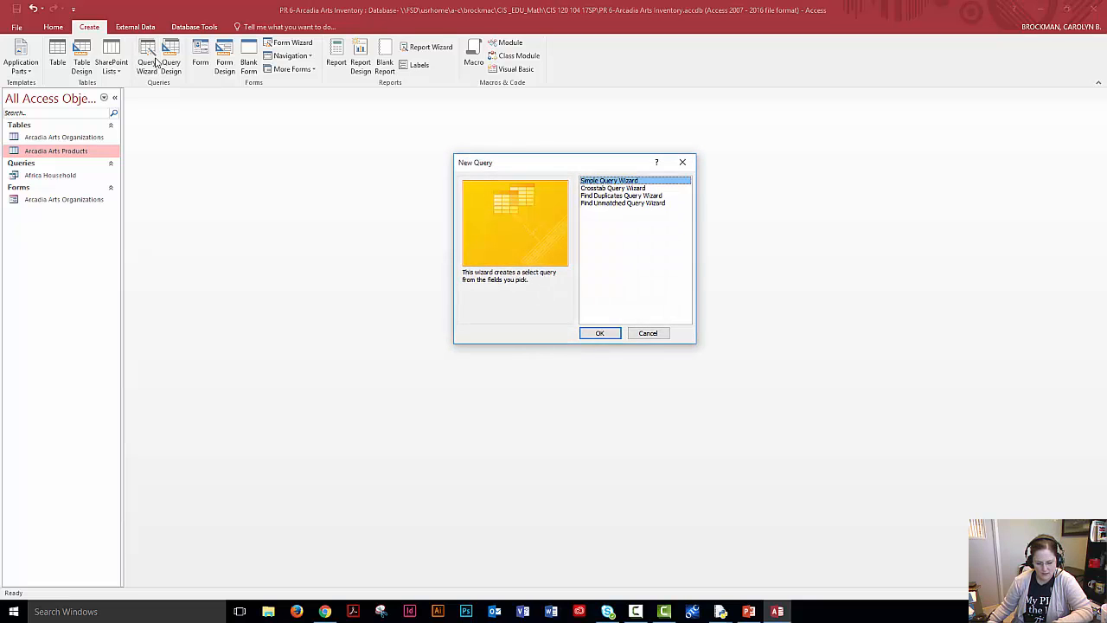
{"action": "left_click", "coordinate": [593, 335]}
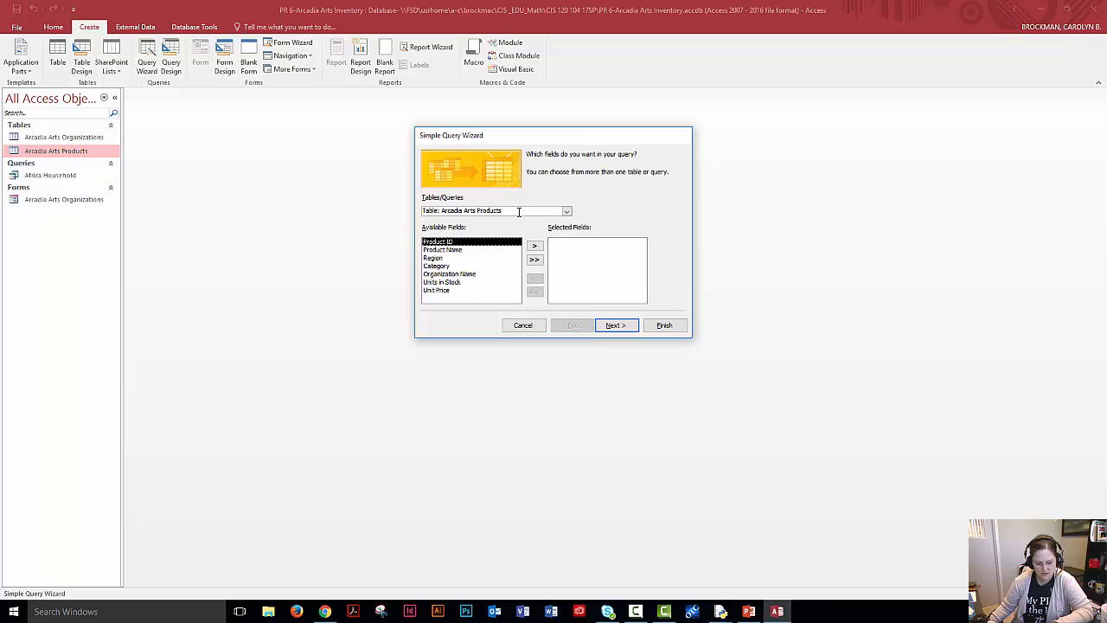
{"action": "left_click", "coordinate": [534, 259]}
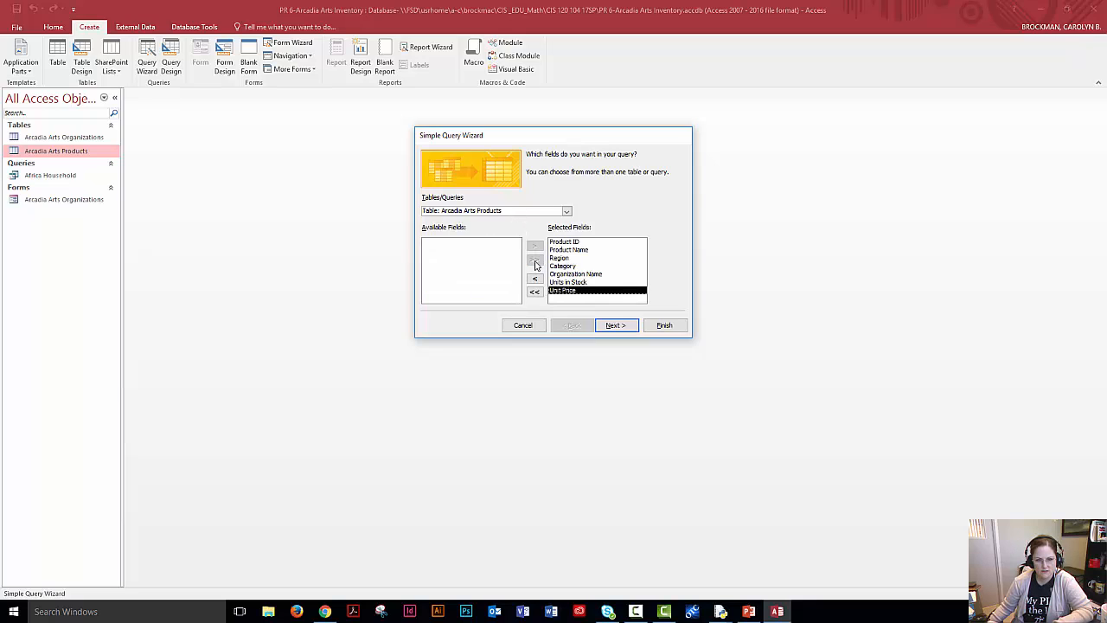
{"action": "left_click", "coordinate": [611, 325]}
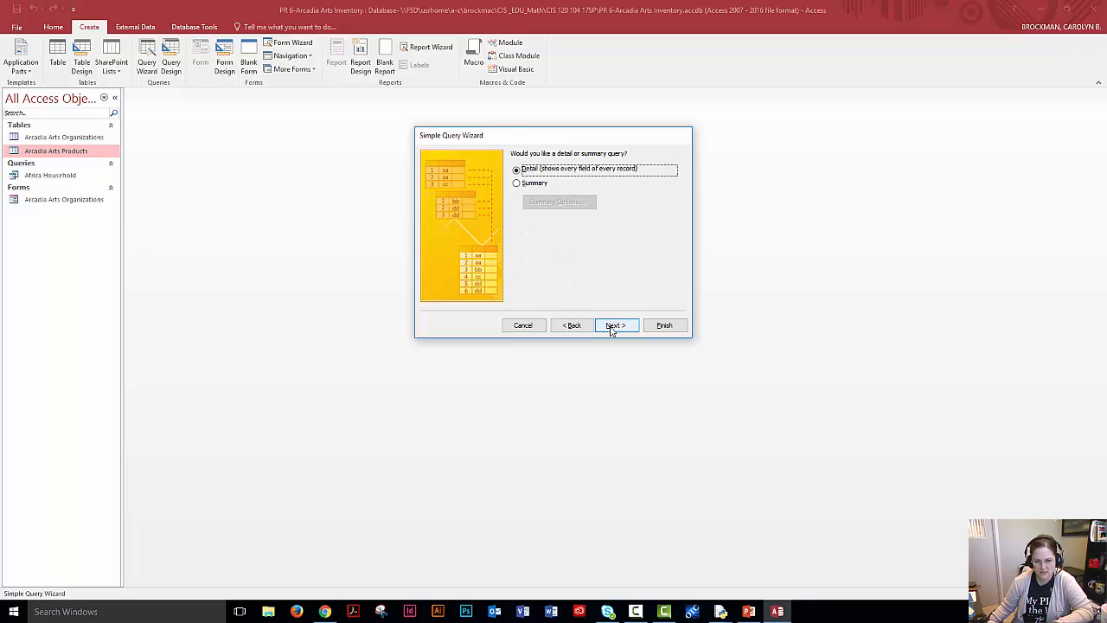
{"action": "left_click", "coordinate": [612, 327]}
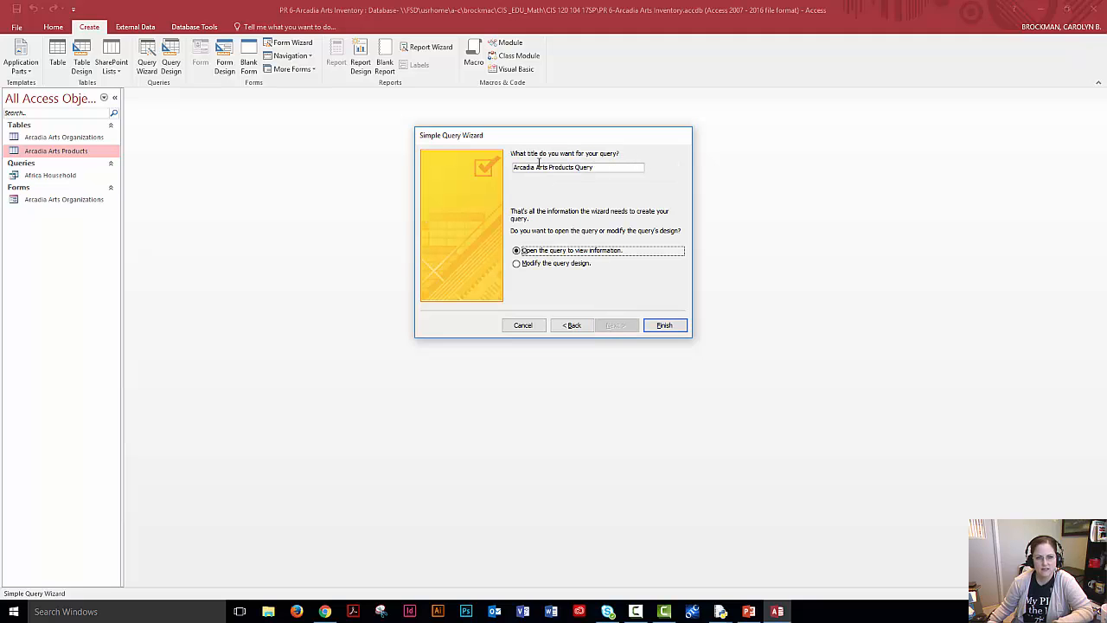
Title the new query Items to Order and finish the wizard with the option to modify the query design.
{"action": "double_click", "coordinate": [542, 167]}
{"action": "left_click", "coordinate": [539, 167]}
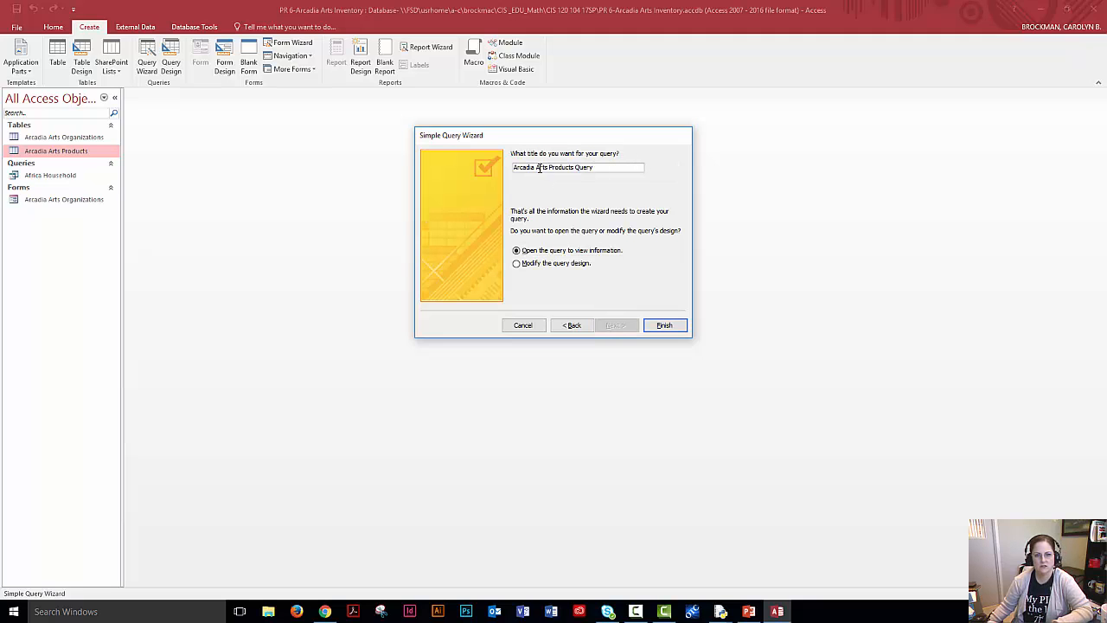
{"action": "double_click", "coordinate": [540, 167]}
{"action": "left_click", "coordinate": [598, 168]}
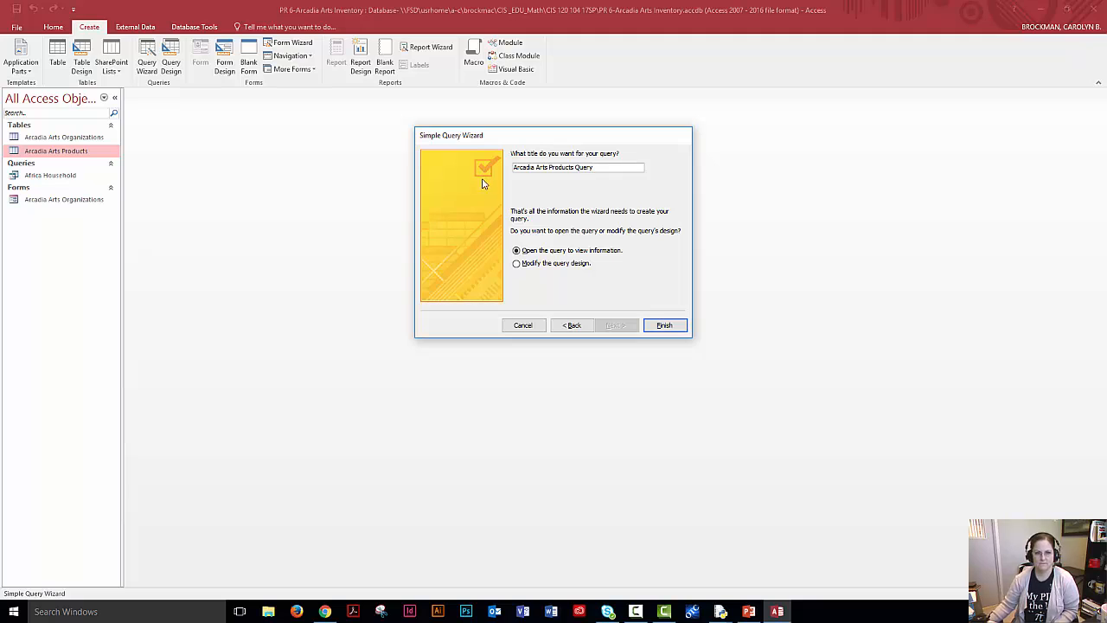
{"action": "left_click_drag", "start_coordinate": [595, 167], "coordinate": [510, 172]}
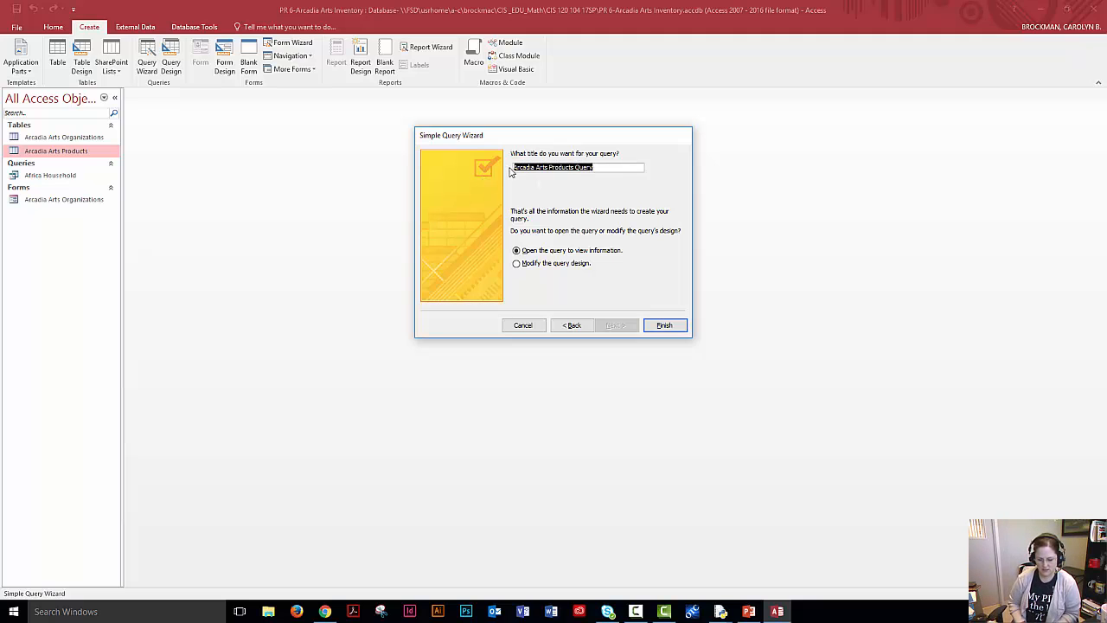
{"action": "type", "text": "Items to O"}
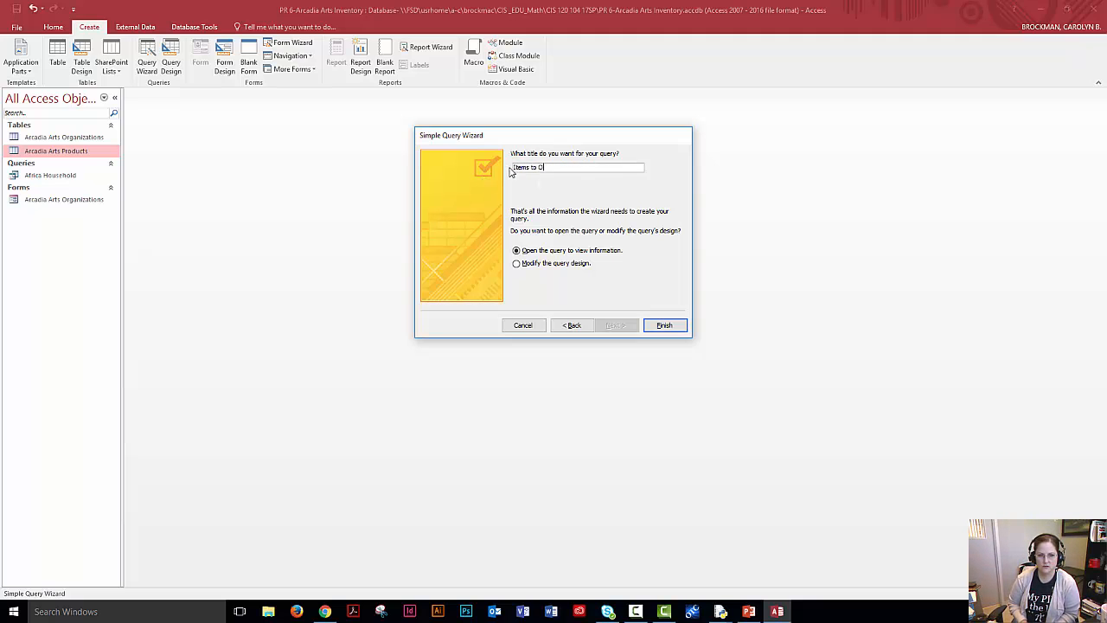
{"action": "type", "text": "rder"}
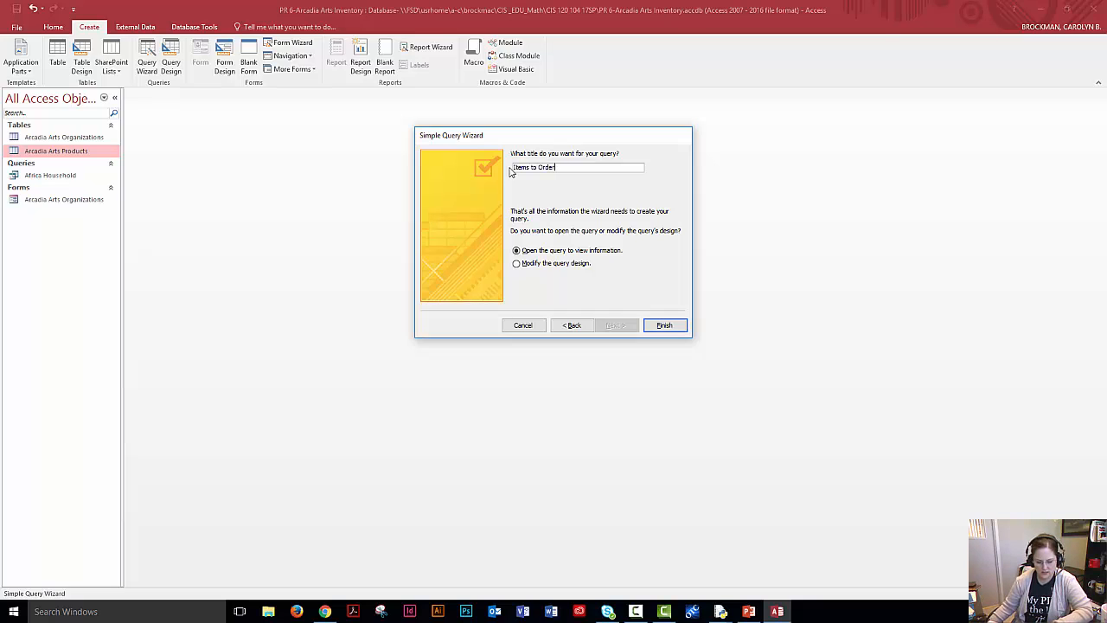
{"action": "left_click", "coordinate": [521, 264]}
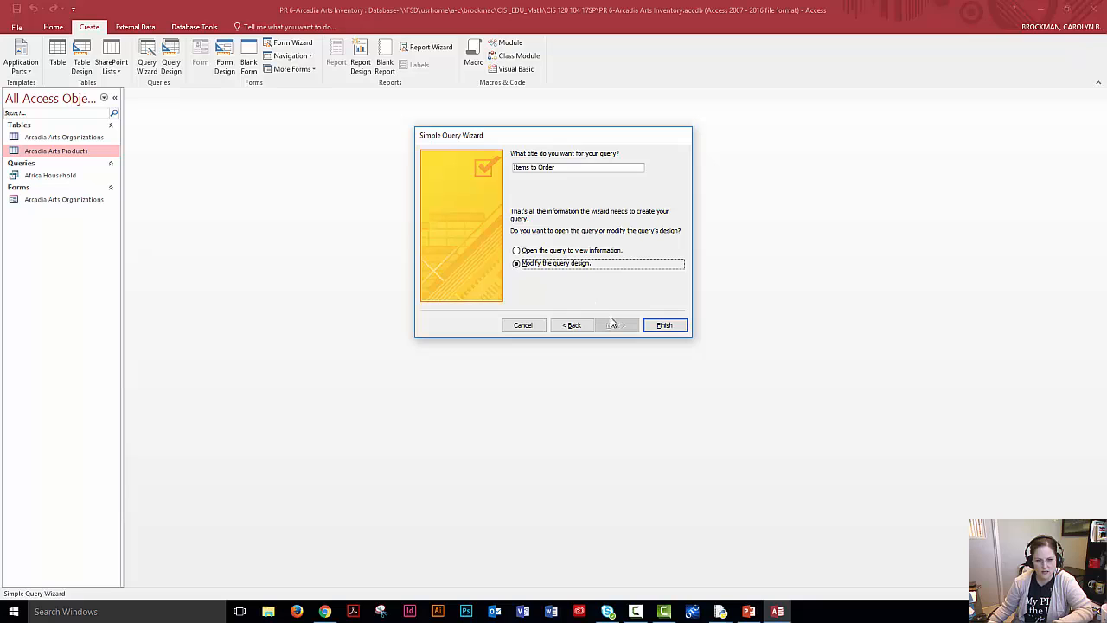
{"action": "left_click", "coordinate": [666, 331]}
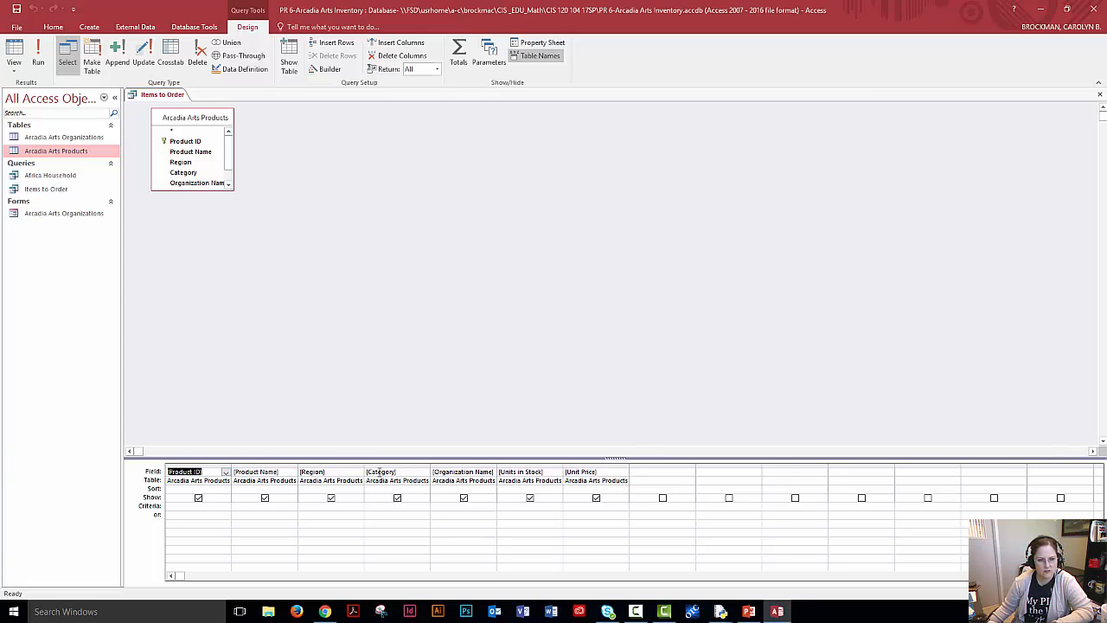
Set the Units in Stock criterion to <10 in the Items to Order query and run it.
{"action": "left_click", "coordinate": [526, 507]}
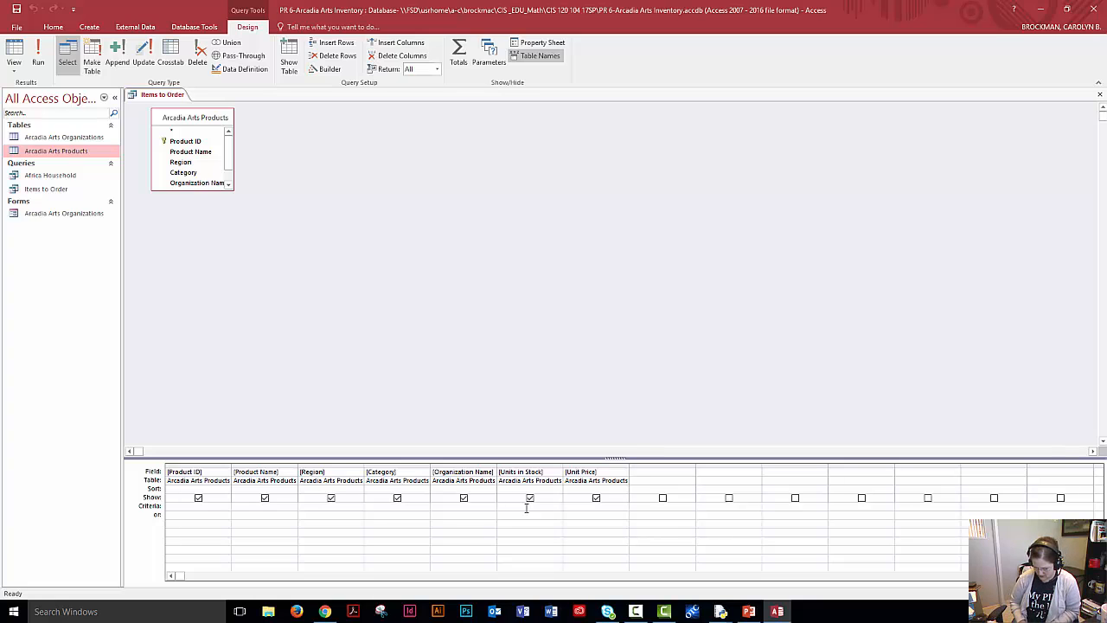
{"action": "type", "text": "<10"}
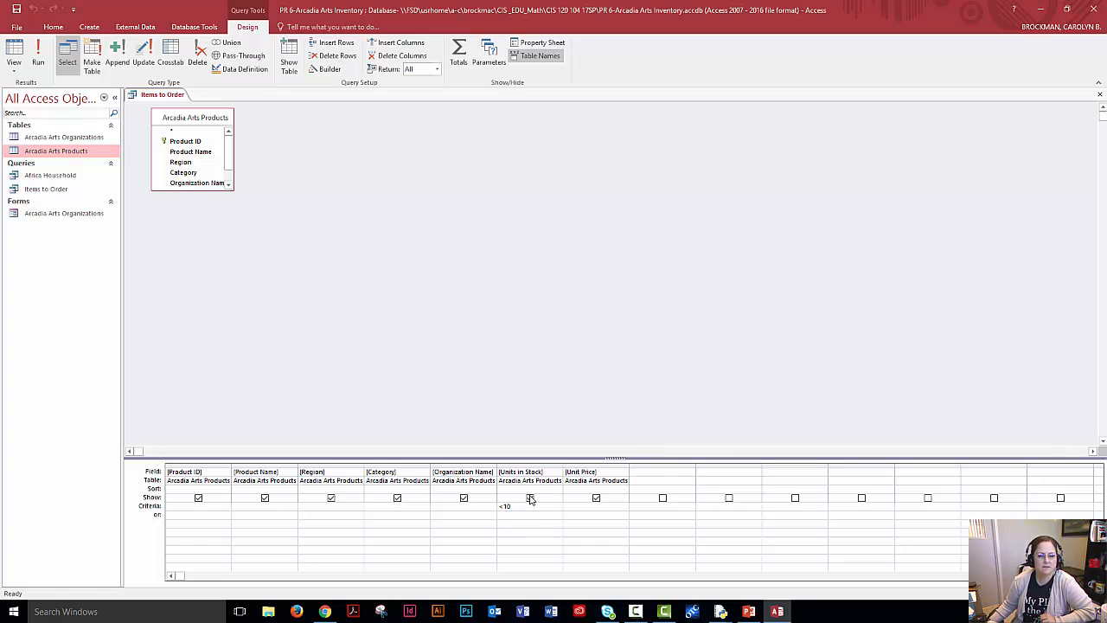
{"action": "left_click", "coordinate": [38, 50]}
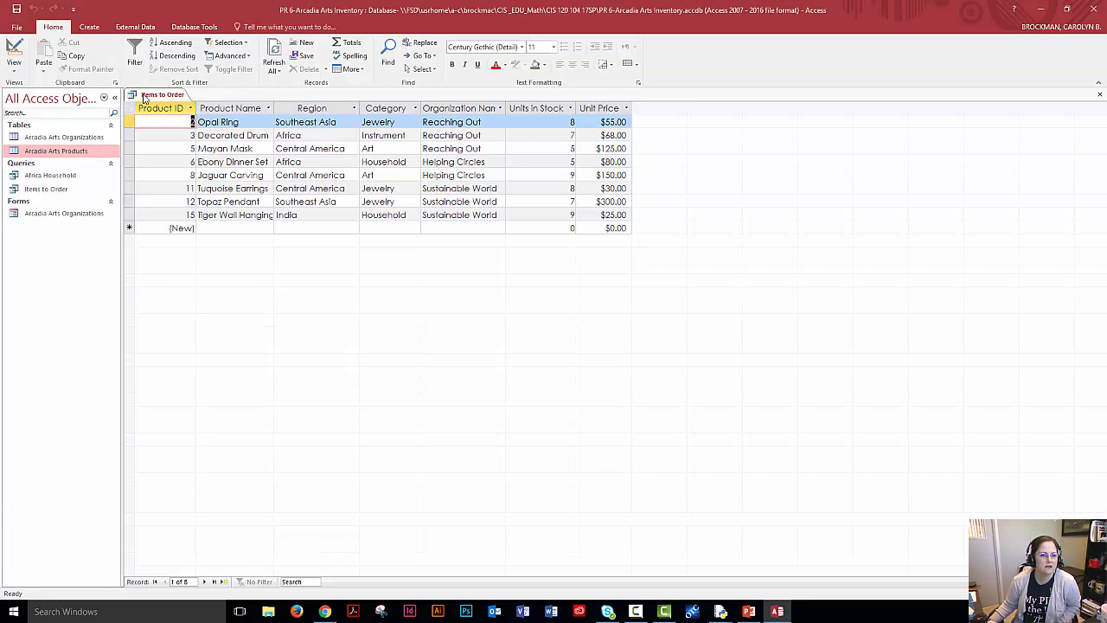
Compare the Items to Order query's records with the Arcadia Arts Products table and recheck its Units in Stock criterion.
{"action": "left_click", "coordinate": [45, 190]}
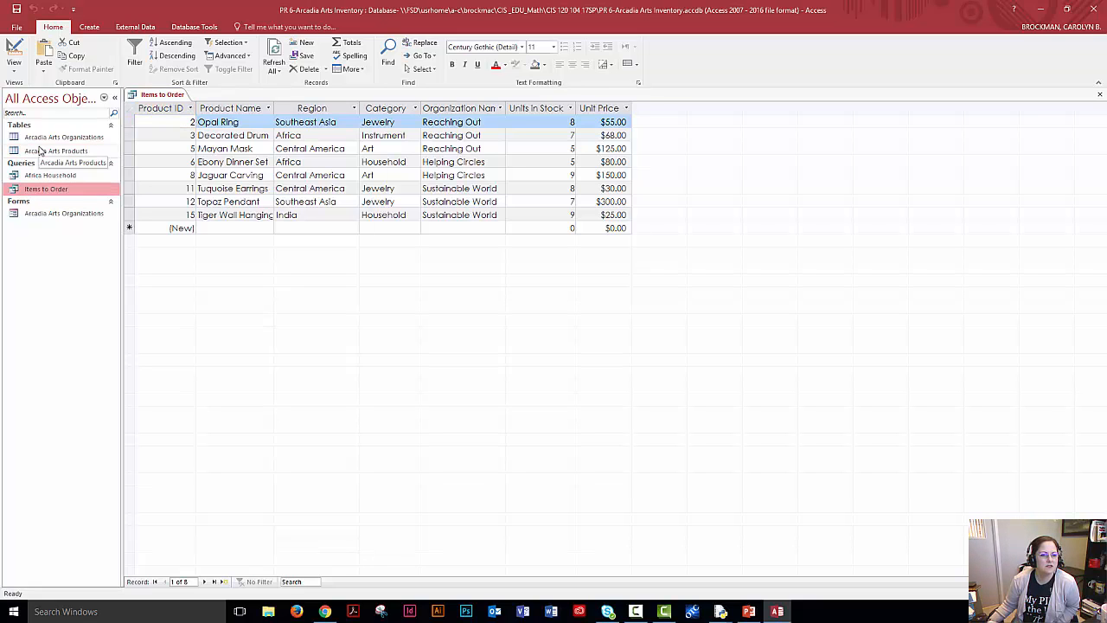
{"action": "double_click", "coordinate": [38, 153]}
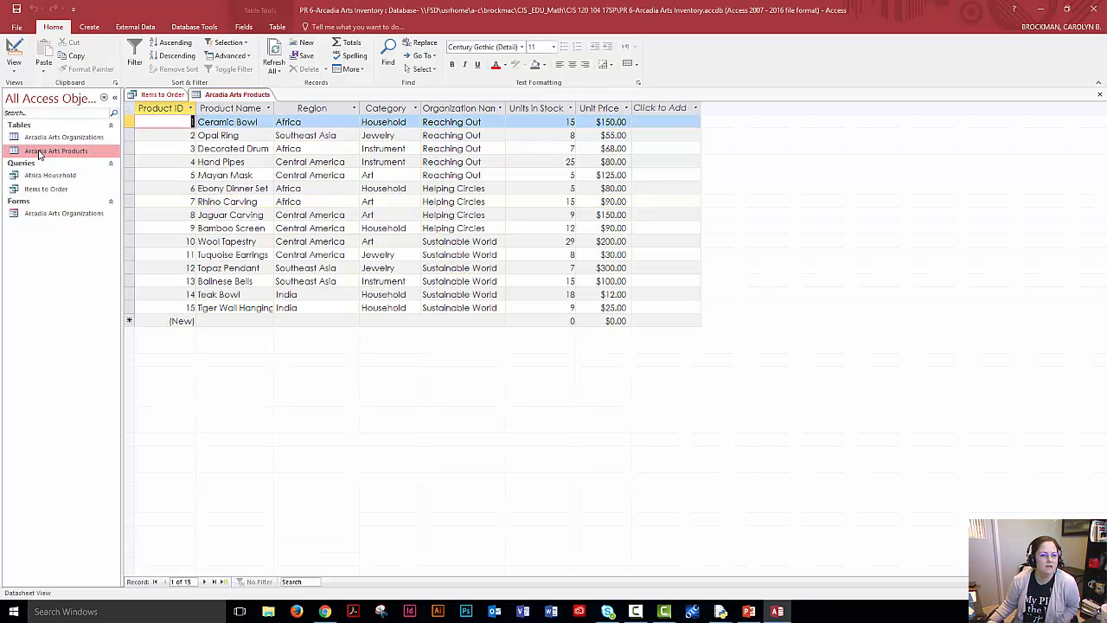
{"action": "left_click", "coordinate": [560, 121]}
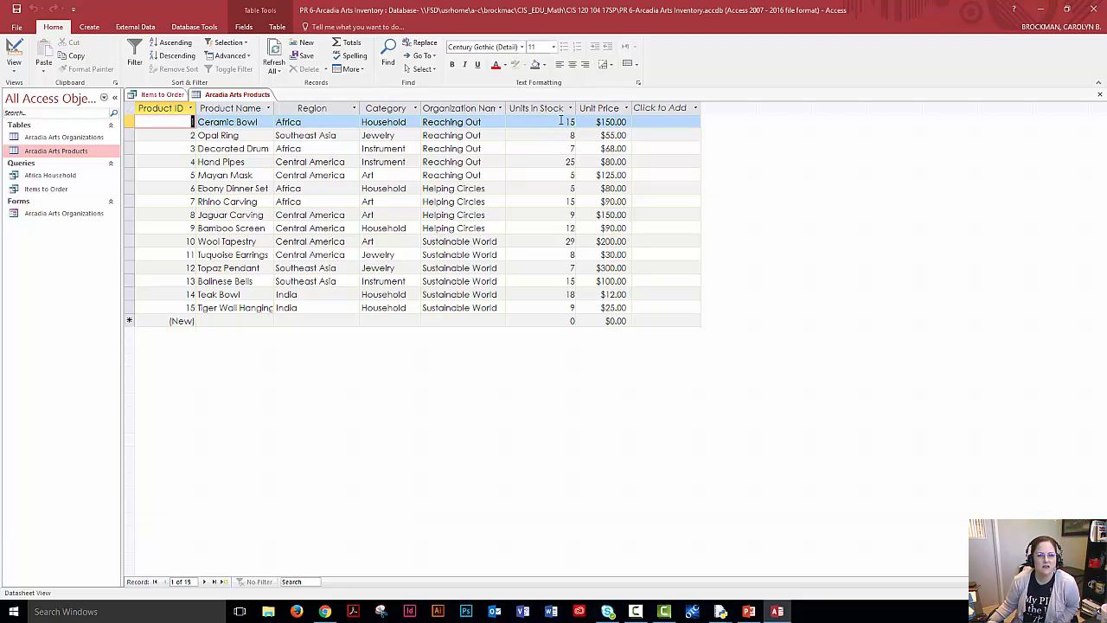
{"action": "left_click", "coordinate": [193, 97]}
{"action": "left_click", "coordinate": [160, 94]}
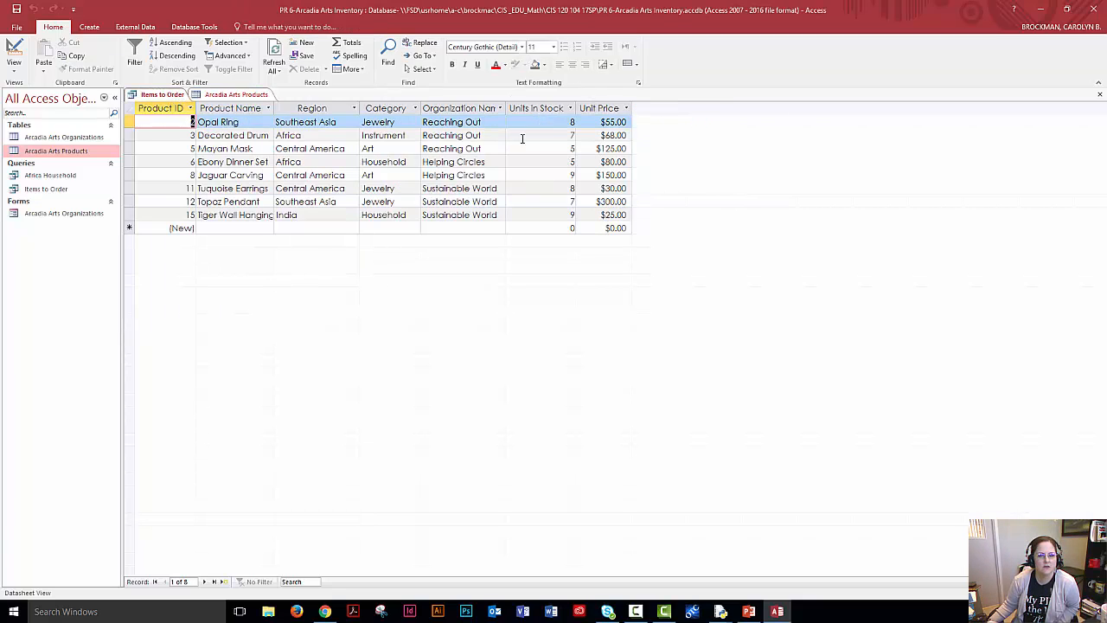
{"action": "left_click", "coordinate": [13, 54]}
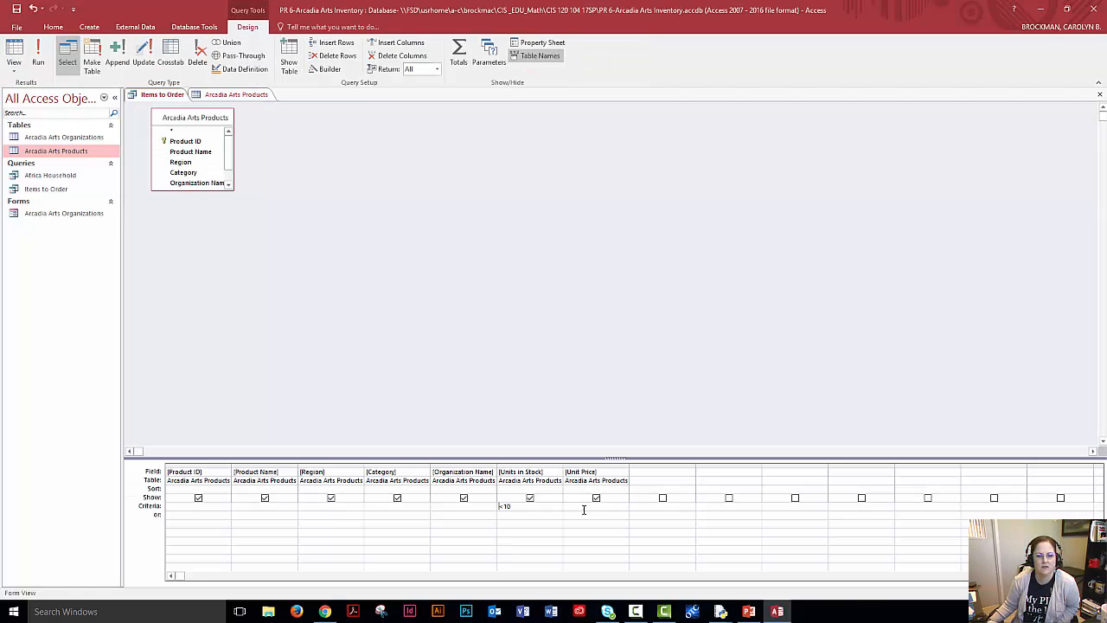
{"action": "left_click", "coordinate": [505, 507]}
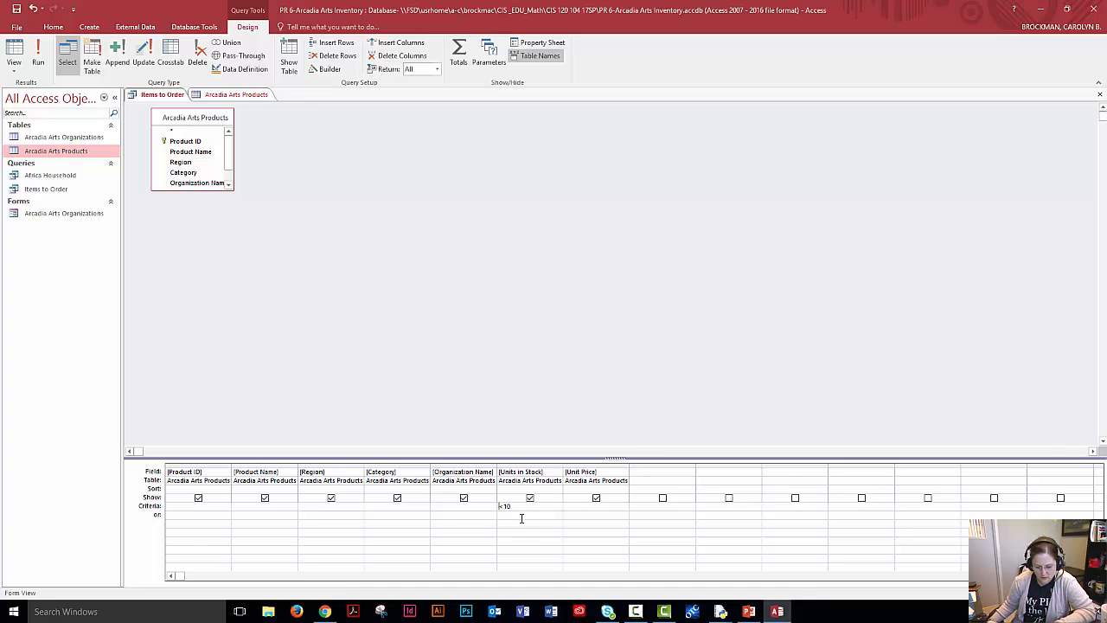
{"action": "left_click", "coordinate": [38, 55]}
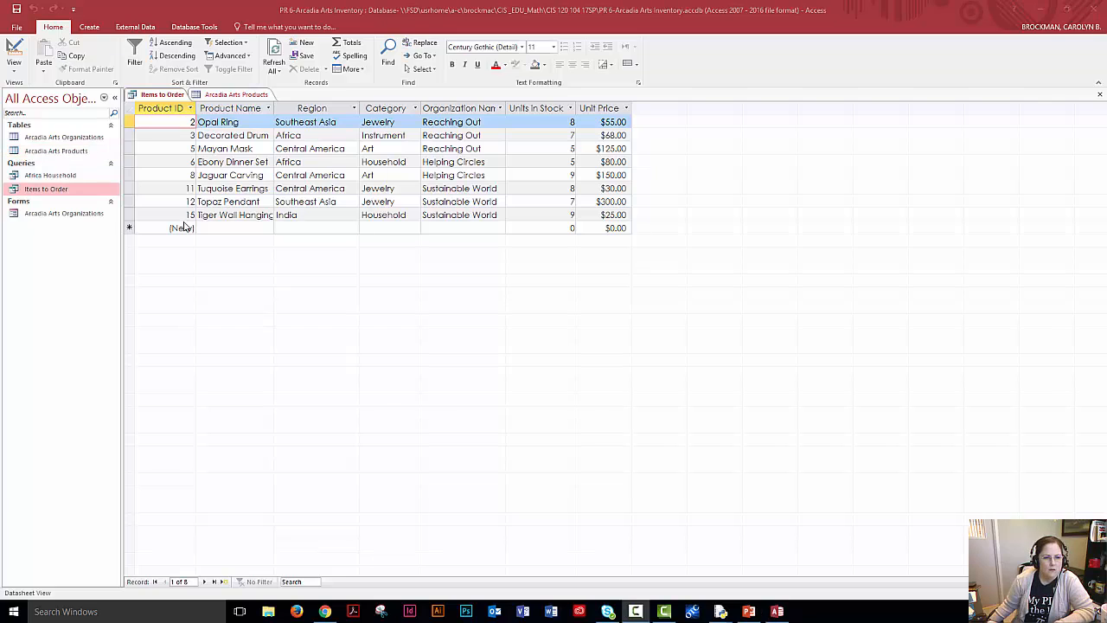
Add the calculated field Units to Order: (10-[Units in Stock]) in the first empty column of the Items to Order query design.
{"action": "left_click", "coordinate": [14, 52]}
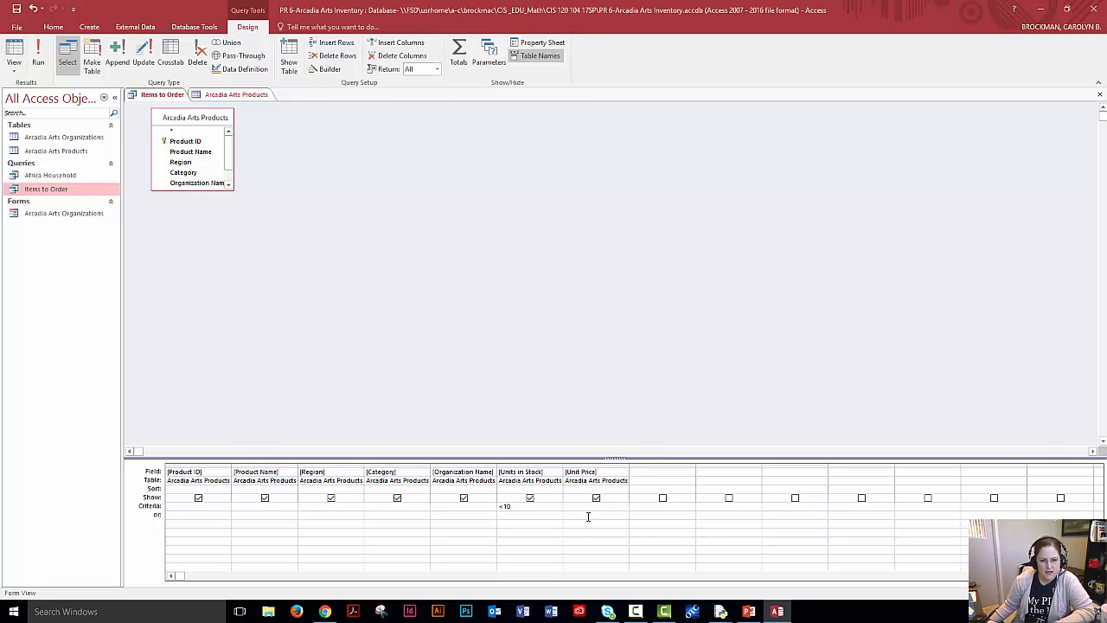
{"action": "left_click", "coordinate": [648, 471]}
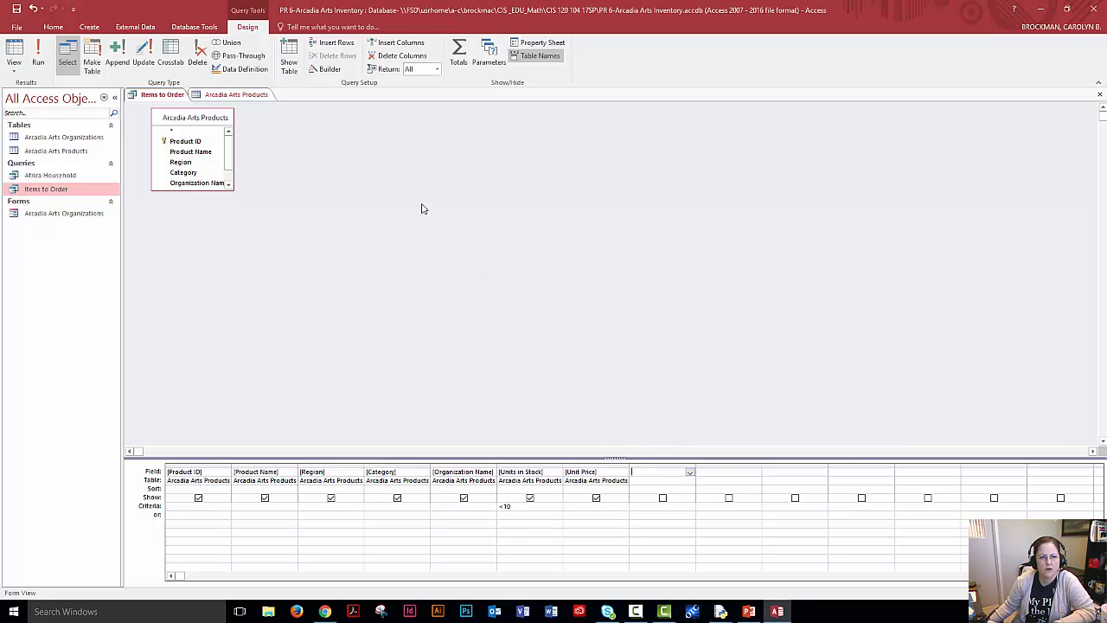
{"action": "left_click", "coordinate": [322, 69]}
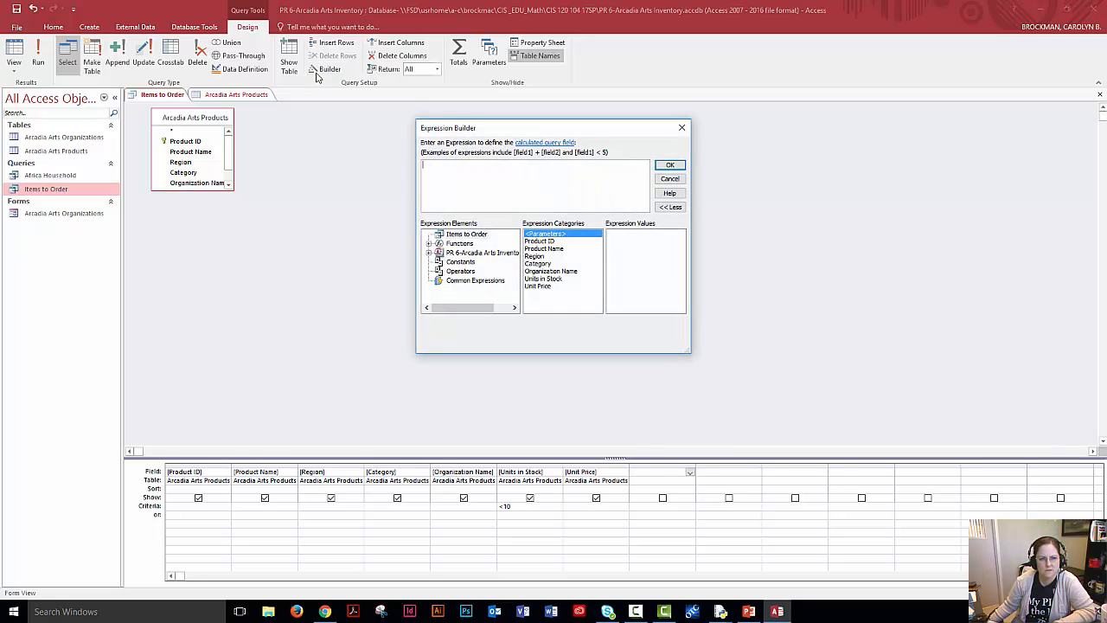
{"action": "key", "text": "ctrl"}
{"action": "key", "text": "ctrl"}
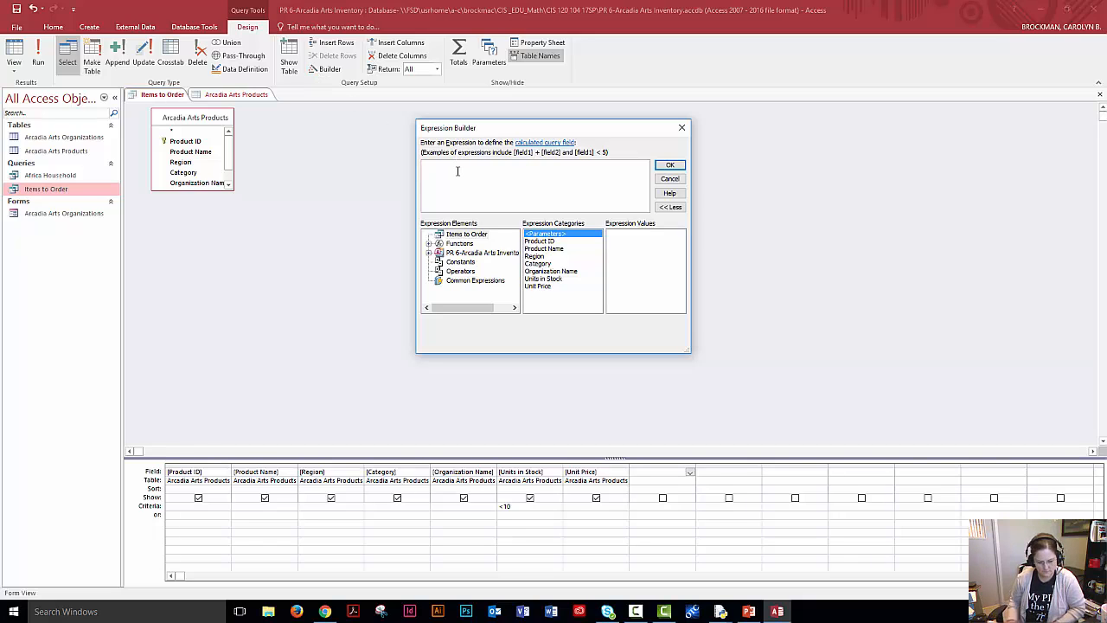
{"action": "type", "text": "Units to Order: (10-["}
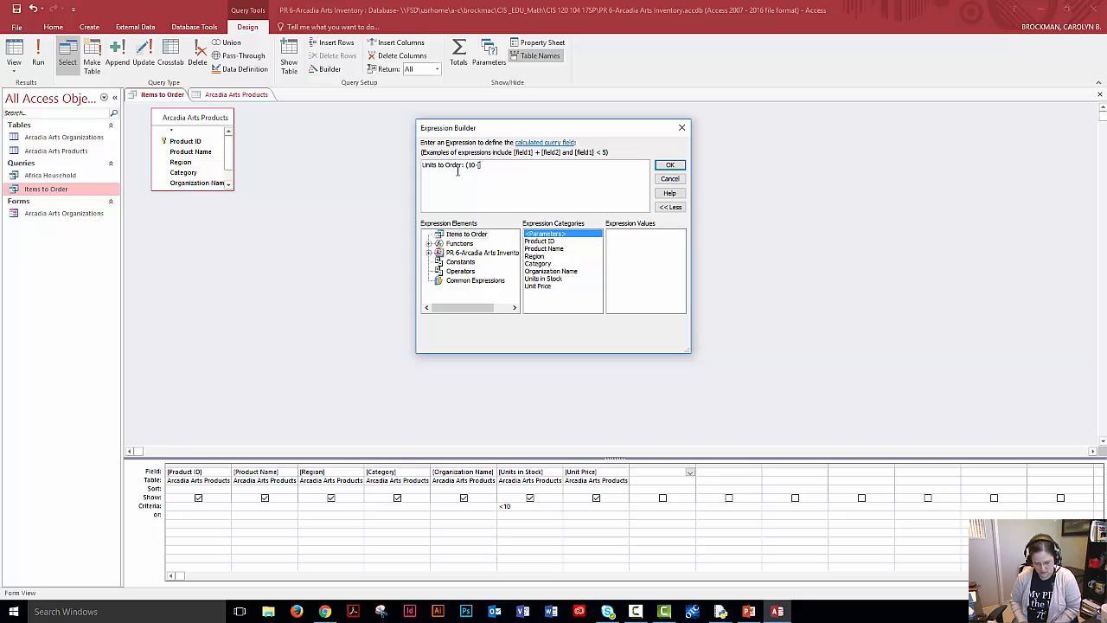
{"action": "type", "text": "Un"}
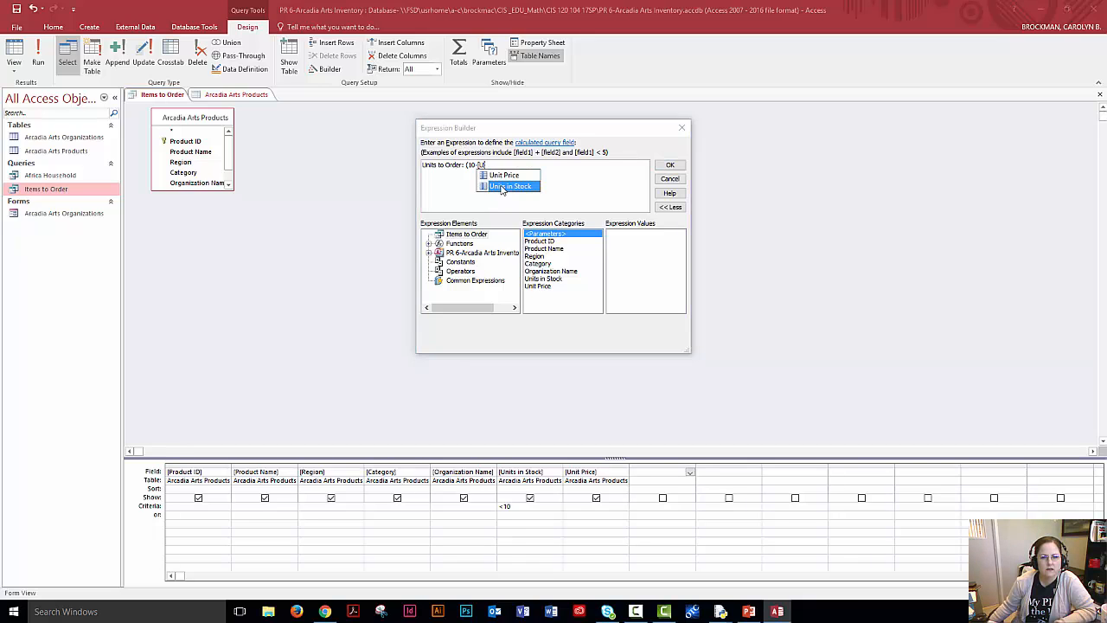
{"action": "double_click", "coordinate": [501, 186]}
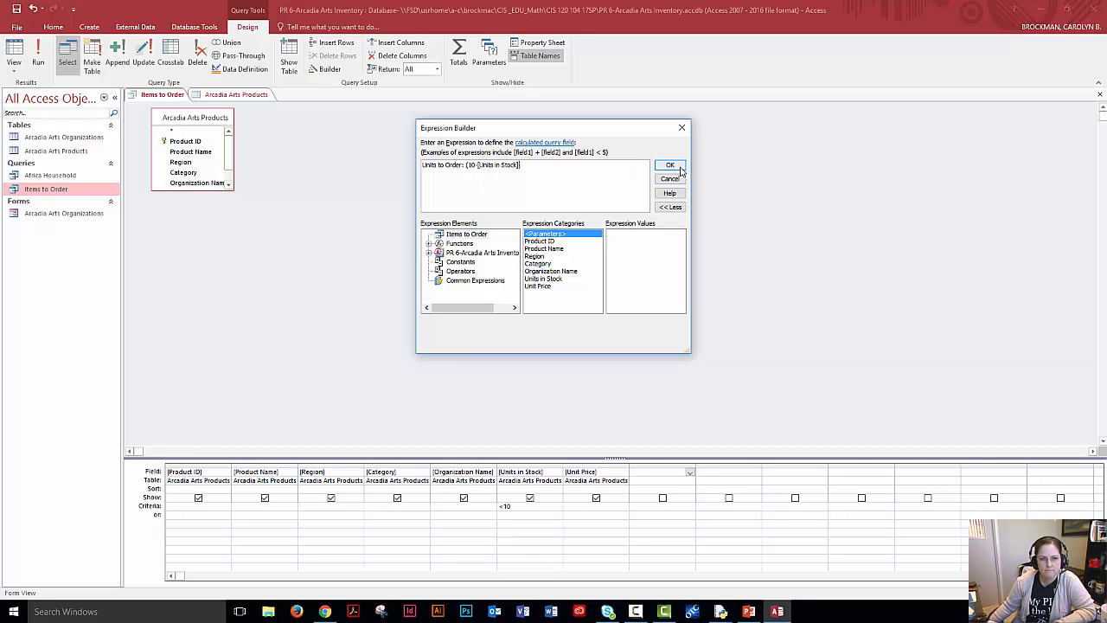
{"action": "left_click", "coordinate": [669, 165]}
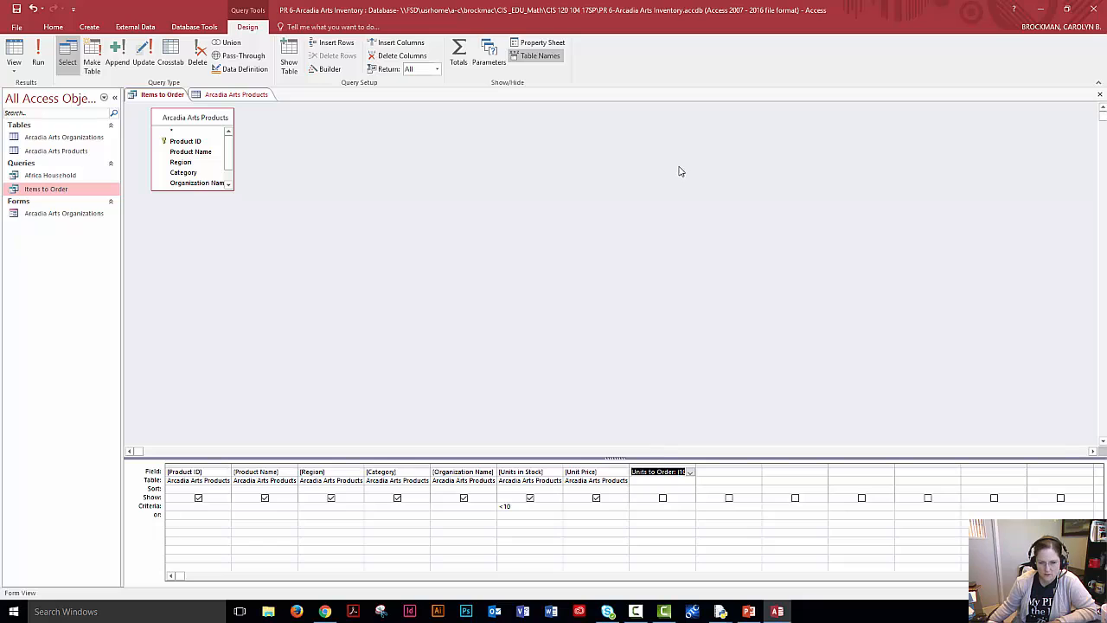
{"action": "left_click", "coordinate": [720, 478]}
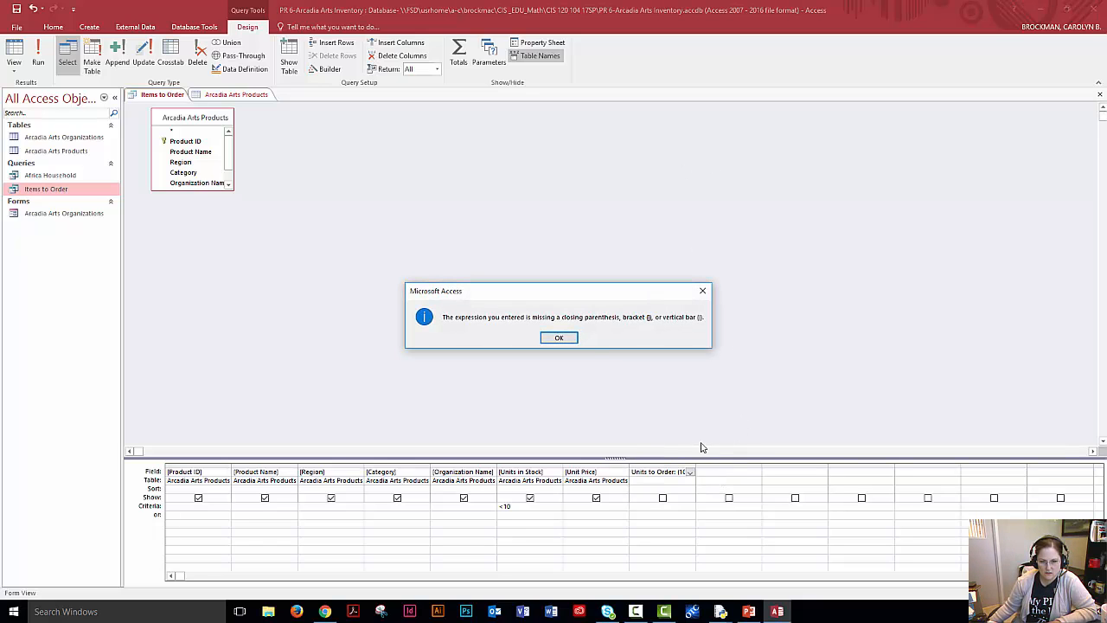
{"action": "left_click", "coordinate": [560, 338]}
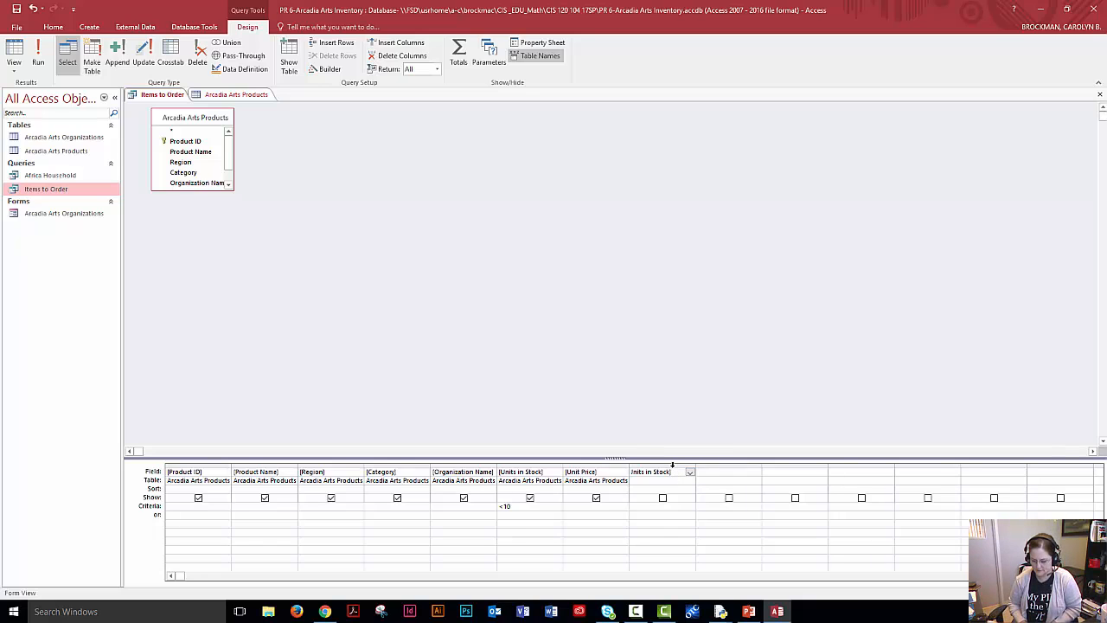
{"action": "left_click", "coordinate": [721, 475]}
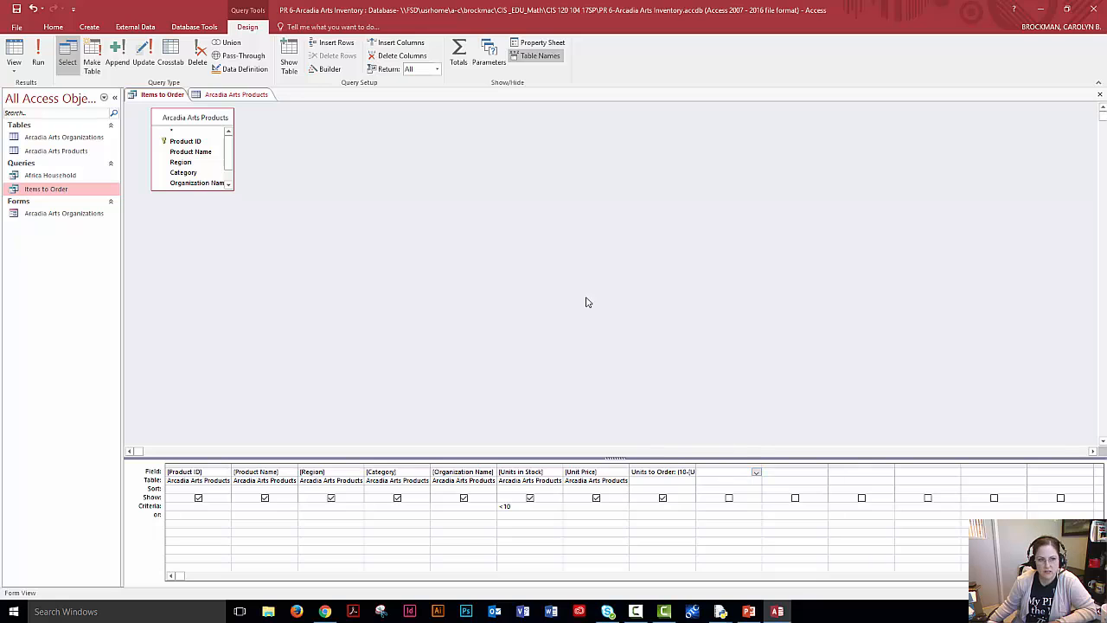
Build a second calculated field, Total: [Units to Order]*[Unit Price], in the next empty column using the Expression Builder.
{"action": "left_click", "coordinate": [328, 69]}
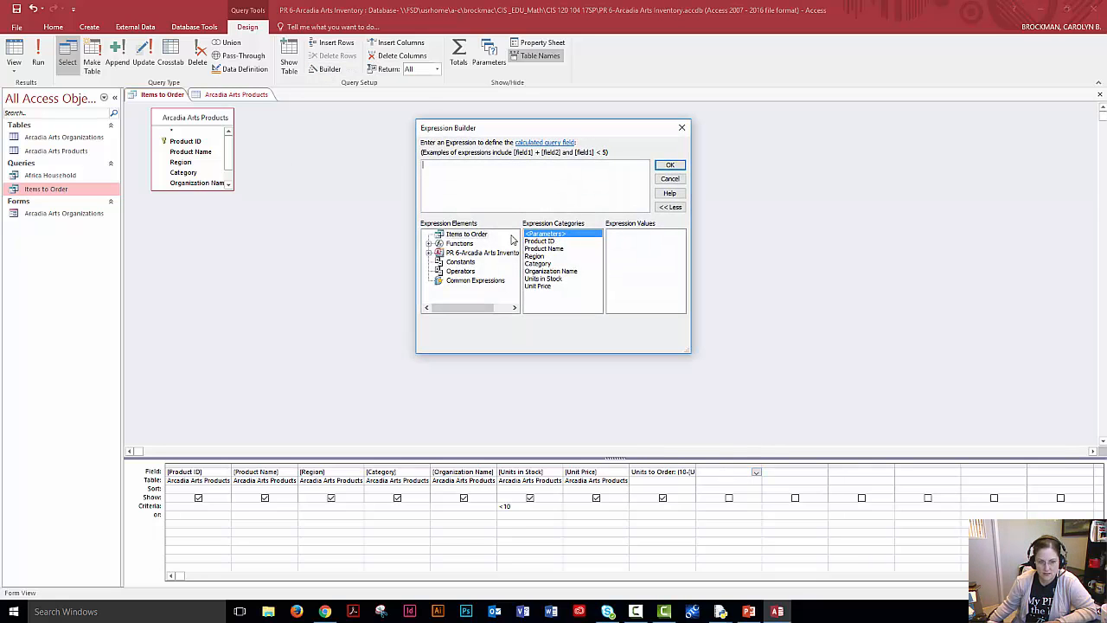
{"action": "type", "text": "T"}
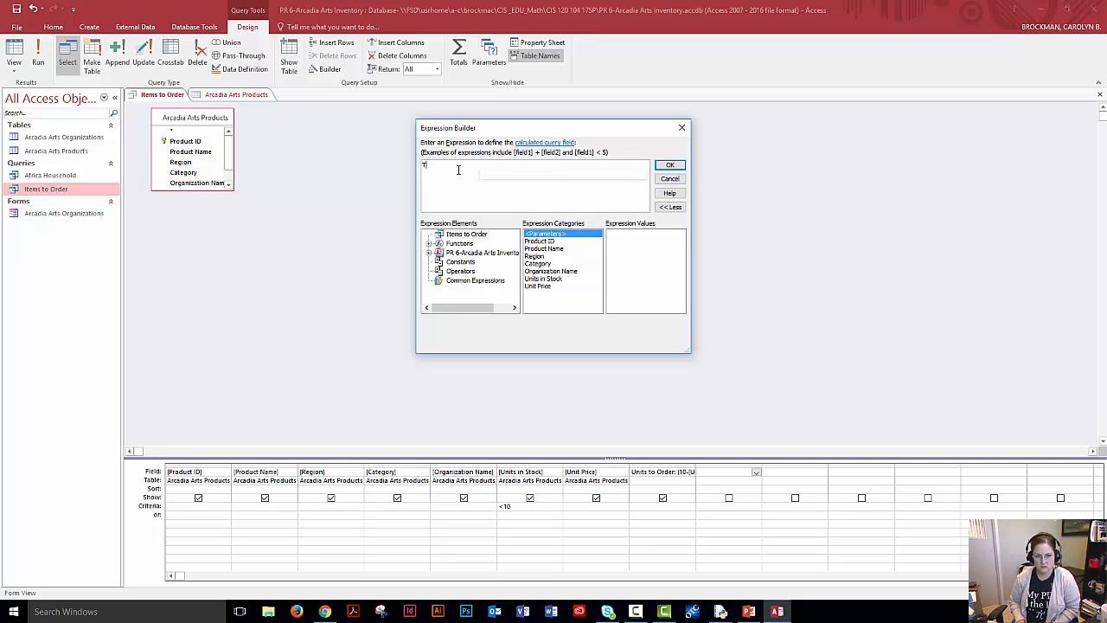
{"action": "type", "text": "al: Un"}
{"action": "key", "text": "BackSpace"}
{"action": "key", "text": "BackSpace"}
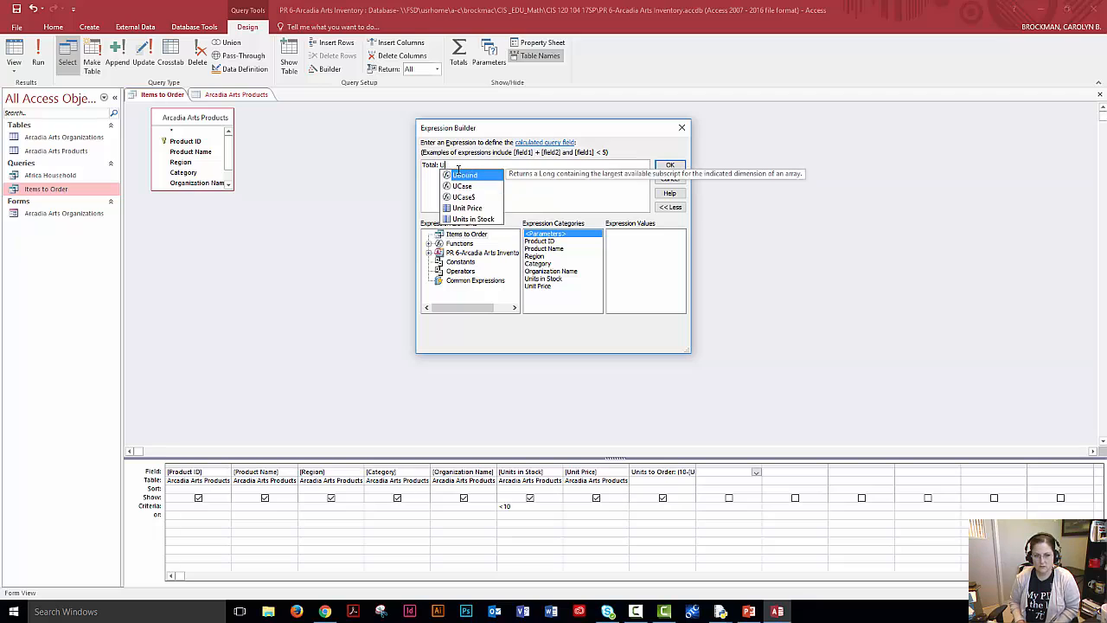
{"action": "type", "text": "[Units to Order]*"}
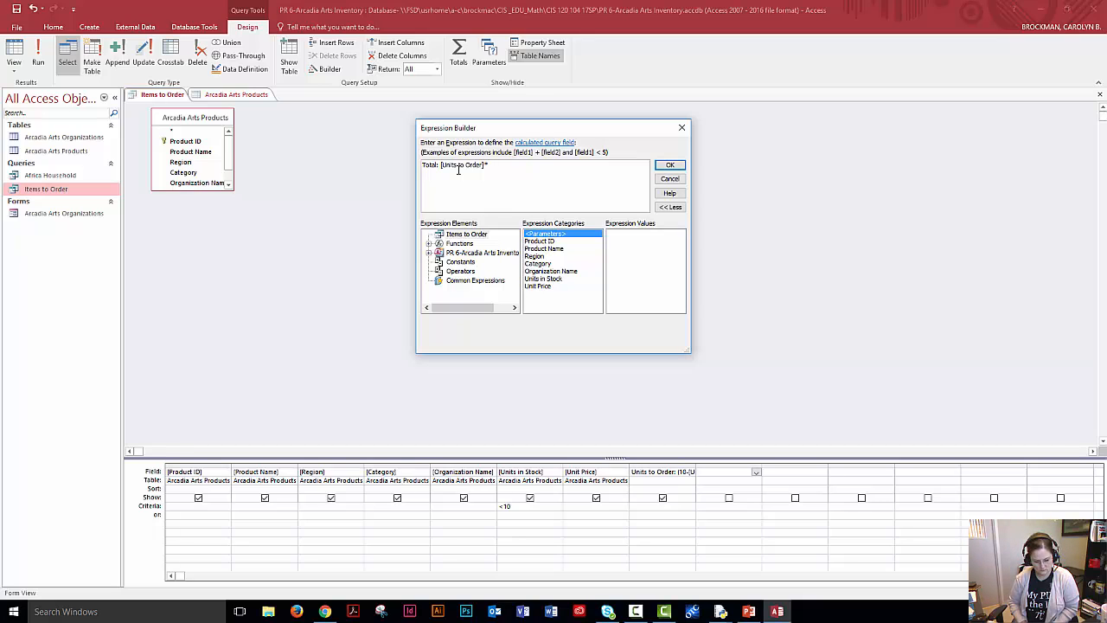
{"action": "type", "text": "[U"}
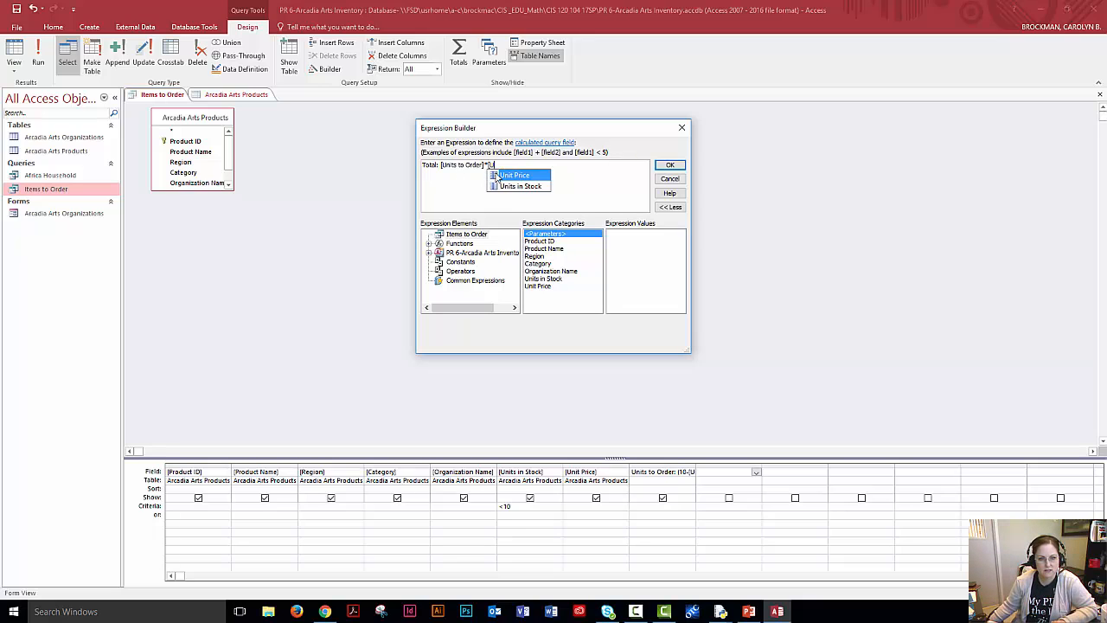
{"action": "double_click", "coordinate": [496, 177]}
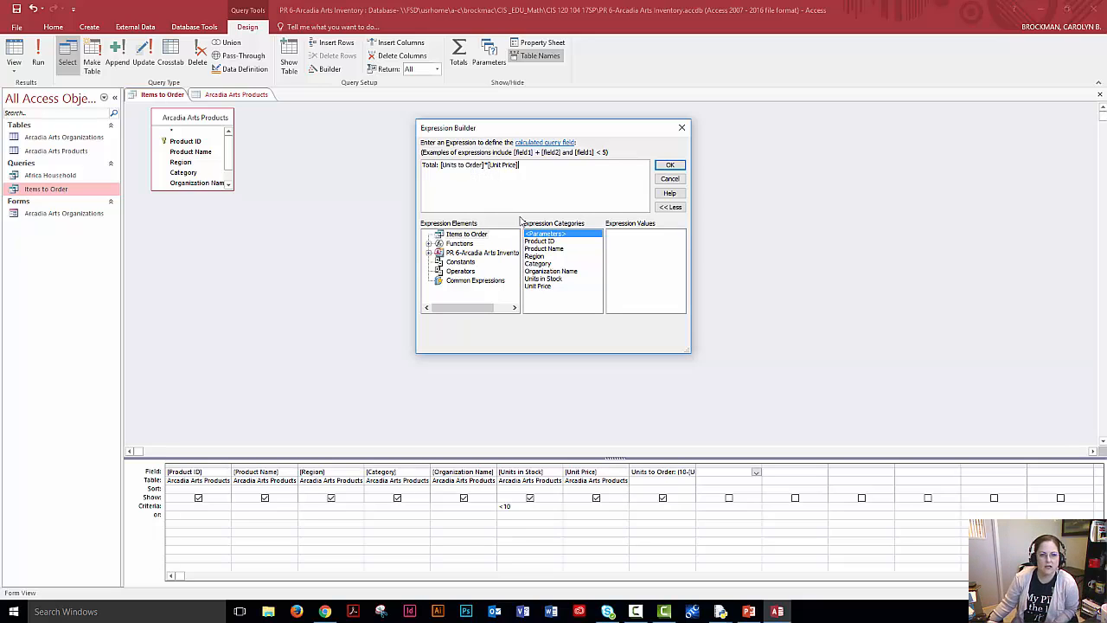
{"action": "left_click", "coordinate": [667, 166]}
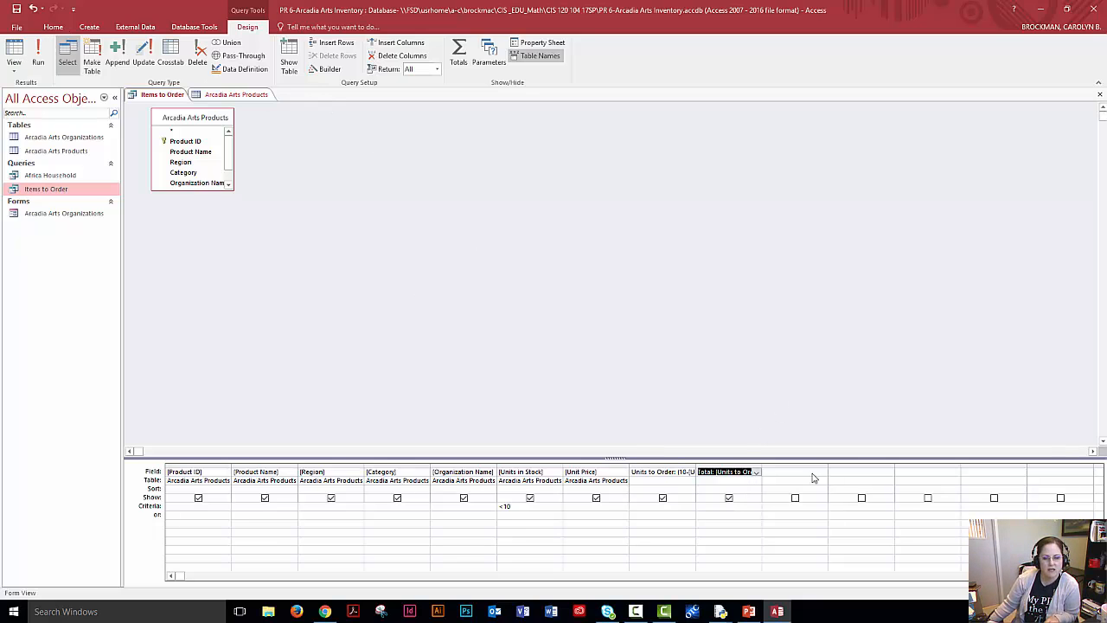
Run the Items to Order query and review its Units to Order and Total columns.
{"action": "left_click", "coordinate": [38, 54]}
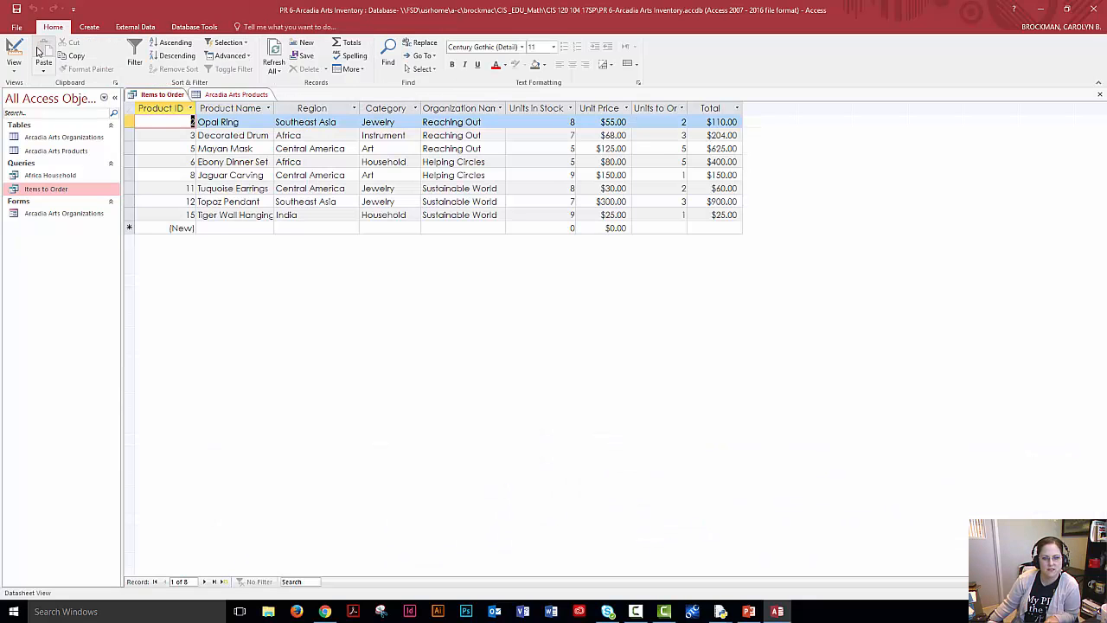
{"action": "left_click", "coordinate": [666, 115]}
{"action": "key", "text": "ctrl"}
{"action": "key", "text": "ctrl"}
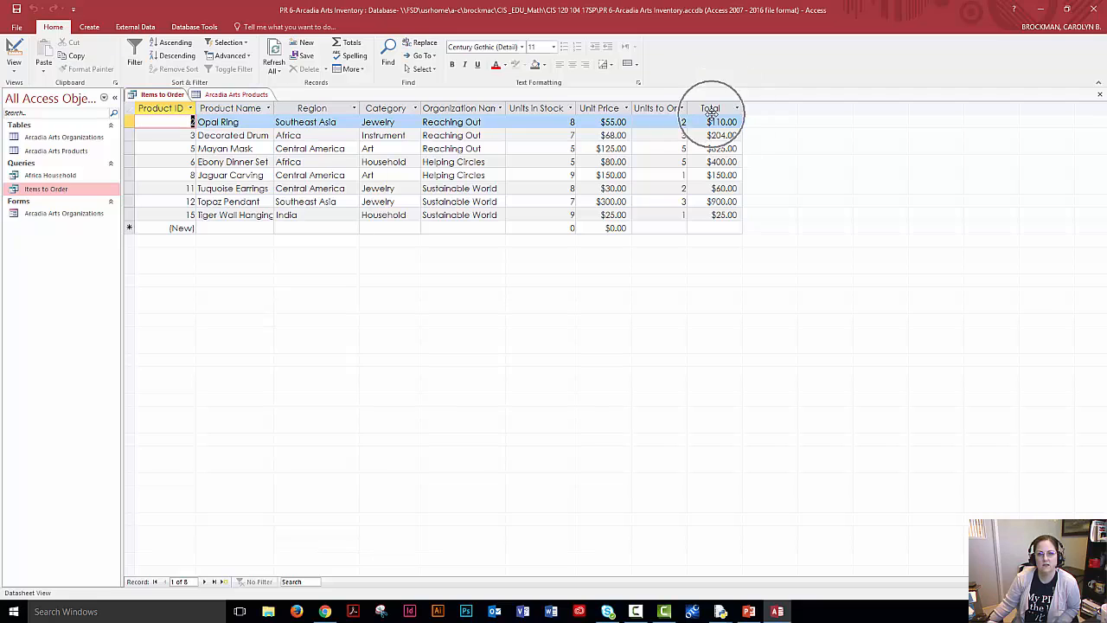
{"action": "key", "text": "ctrl"}
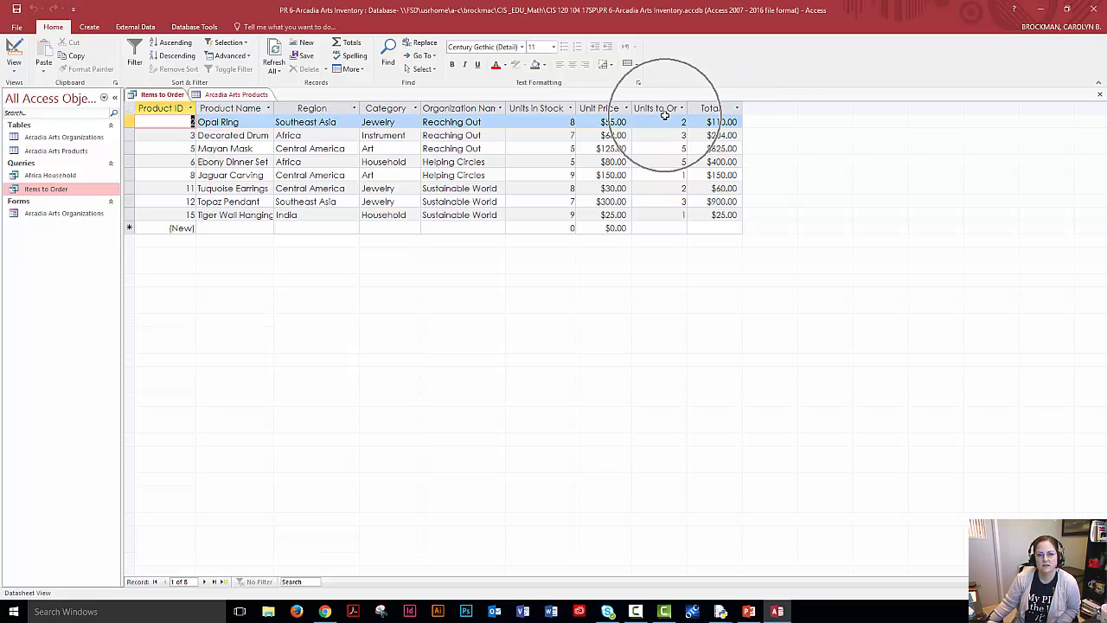
{"action": "key", "text": "ctrl"}
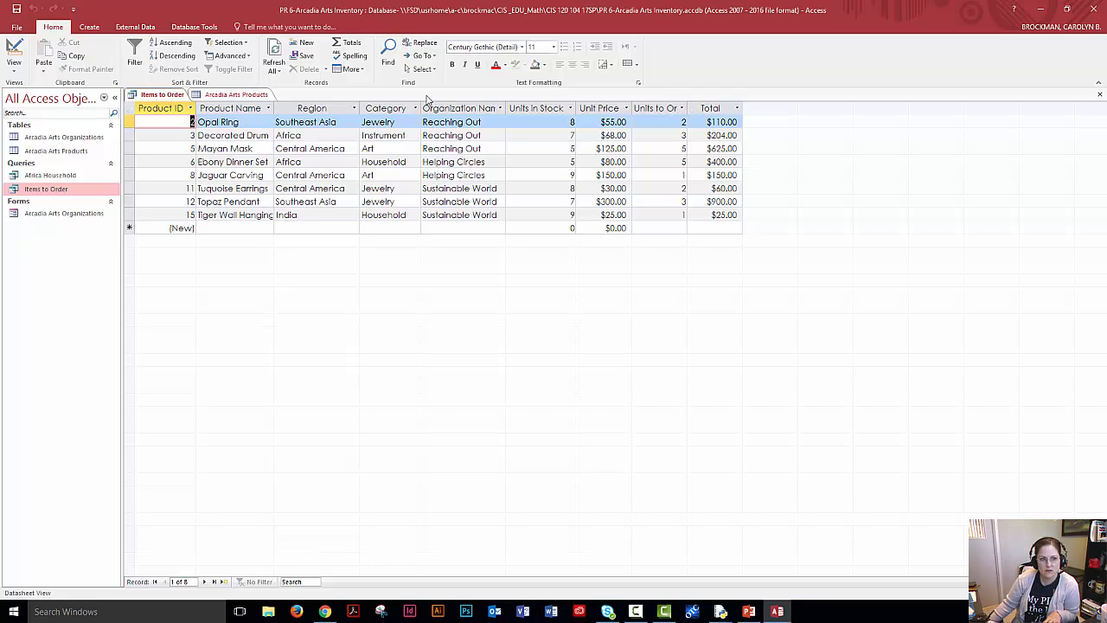
Fit all column widths in the Items to Order results to their contents and close both the query and the Arcadia Arts Products table.
{"action": "left_click", "coordinate": [130, 109]}
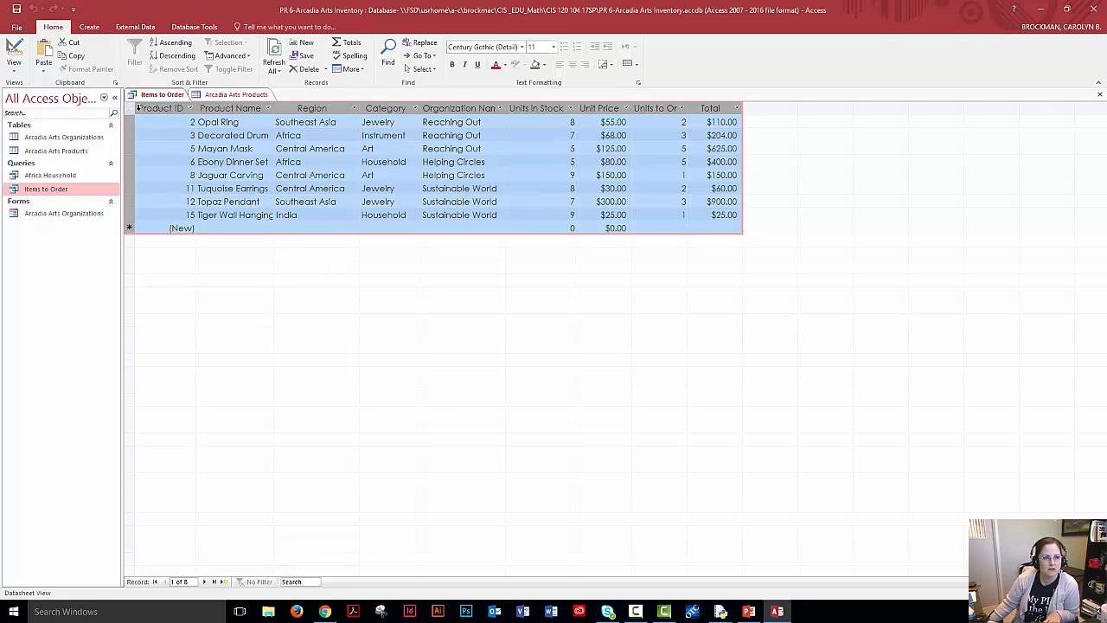
{"action": "double_click", "coordinate": [273, 108]}
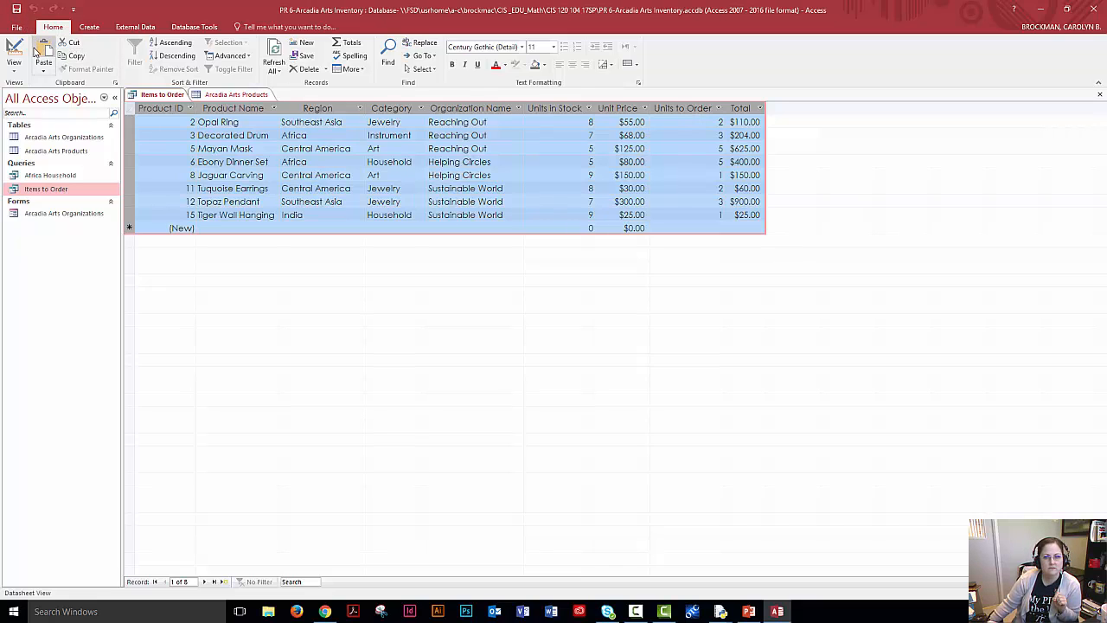
{"action": "left_click", "coordinate": [1100, 96]}
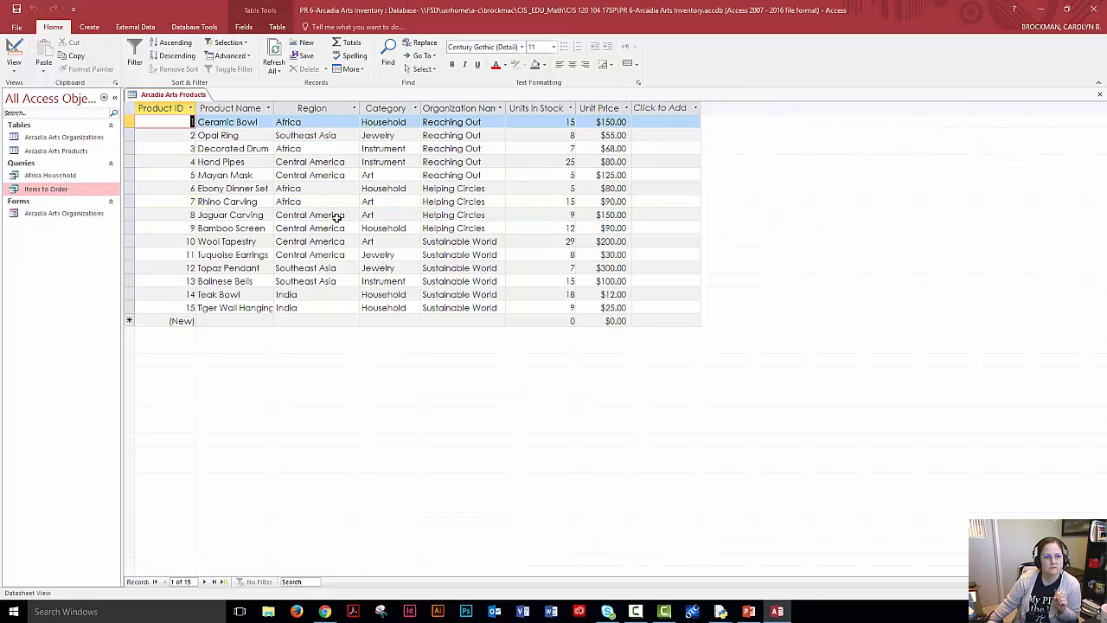
{"action": "left_click", "coordinate": [1099, 95]}
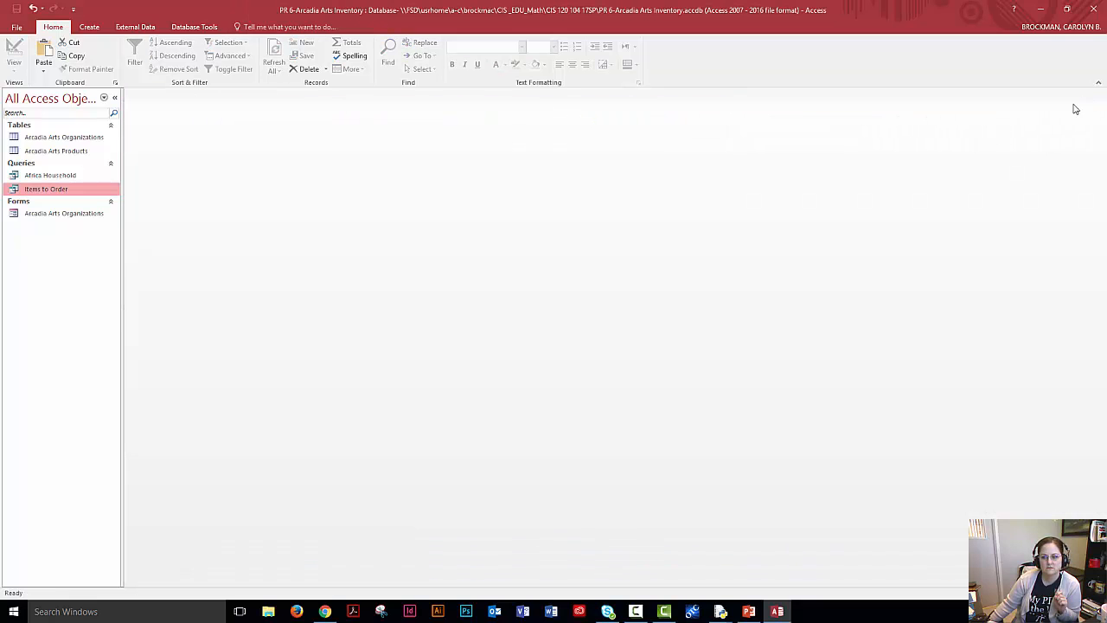